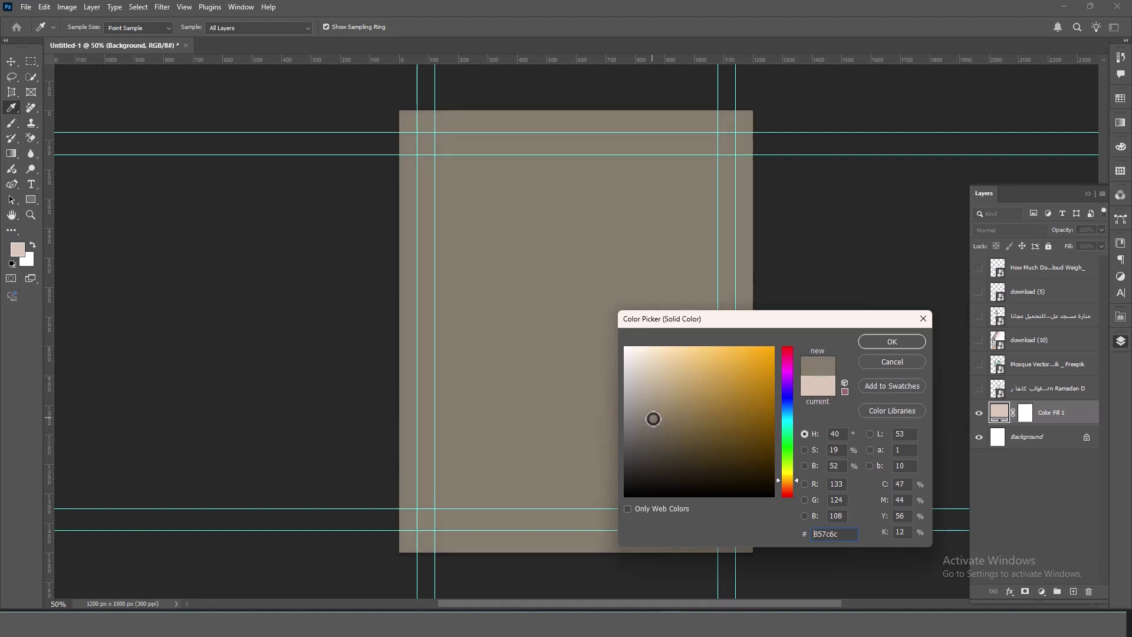
- Set the solid color fill behind the artwork to teal #35808e
click(784, 417)
drag(759, 412, 724, 410)
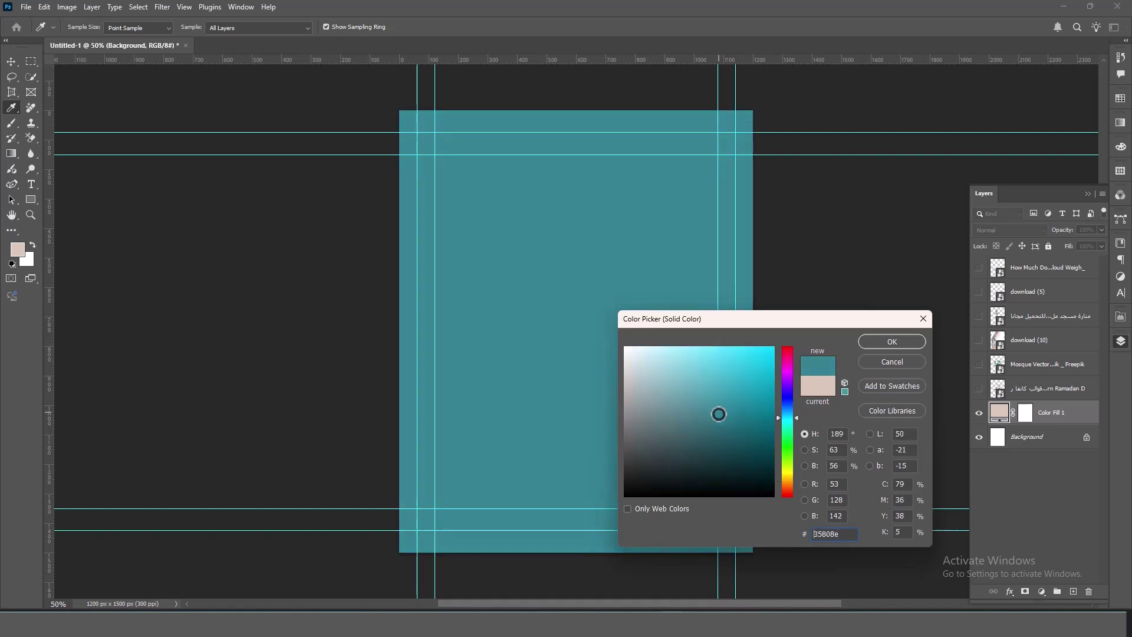
click(867, 341)
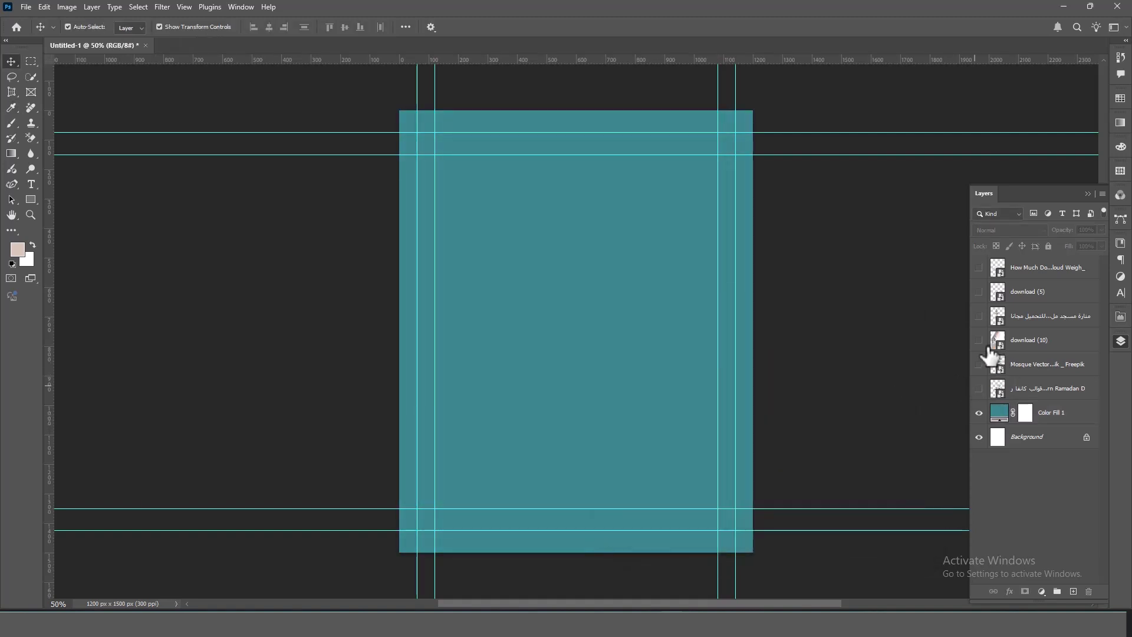
- Show the mosque minaret layer, scale the image down and place it left of center on the canvas
click(979, 316)
click(639, 496)
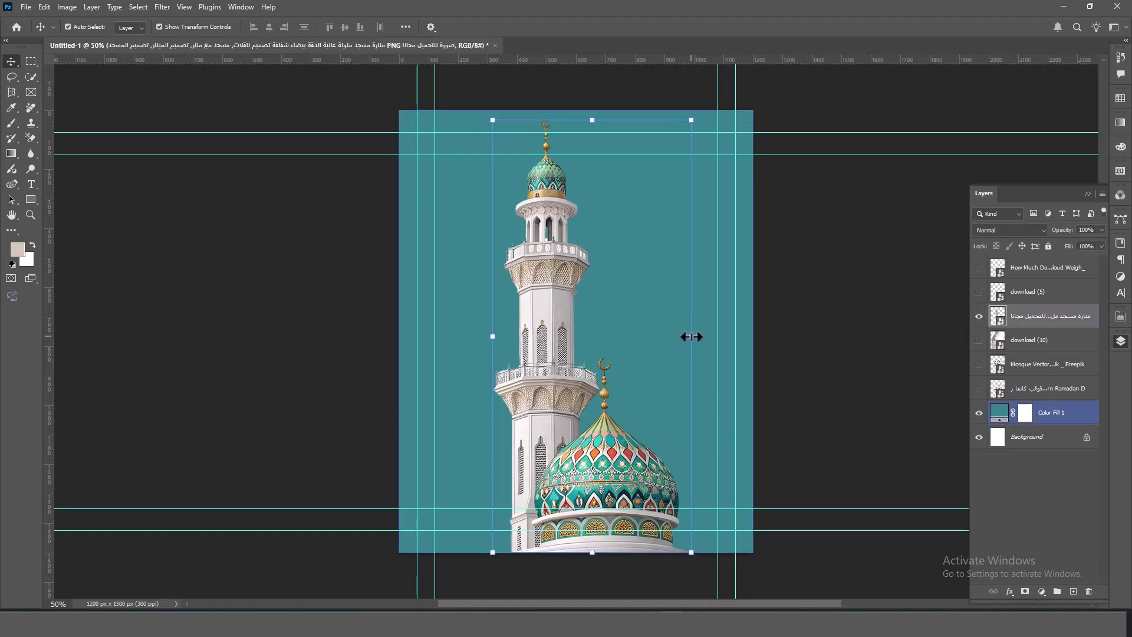
drag(592, 386, 586, 349)
drag(641, 299, 553, 298)
drag(482, 358, 547, 368)
key(Return)
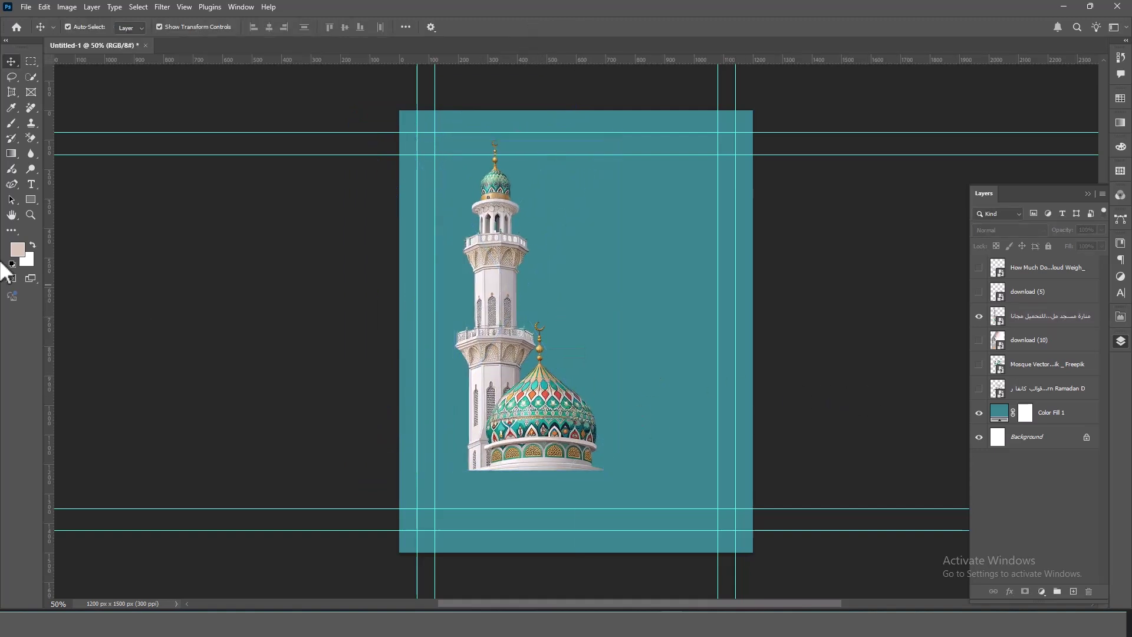
- Draw a rectangle about 638 by 1275 px over the minaret, between the upper and lower guides
click(30, 202)
drag(438, 133, 564, 380)
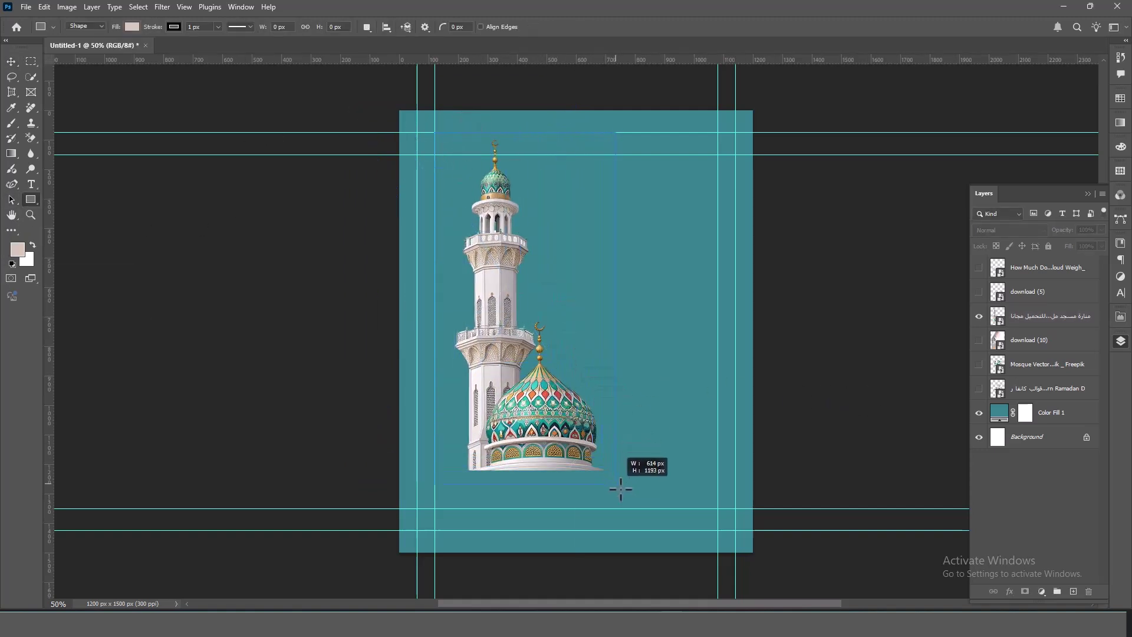
drag(623, 511, 622, 510)
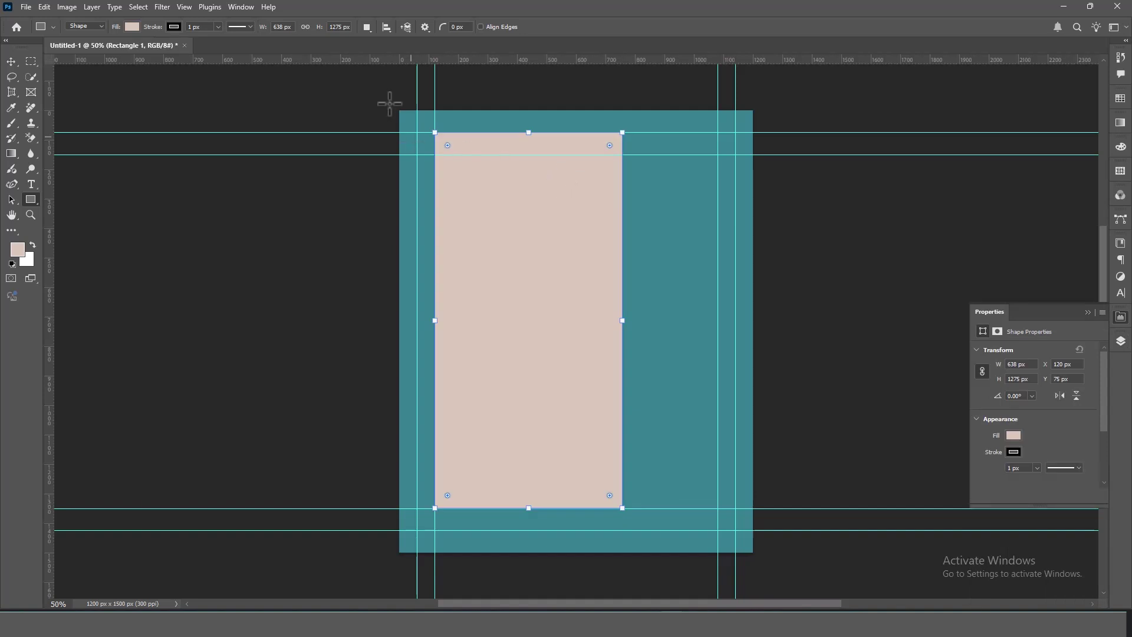
- Rotate the rectangle about -29.45° and stretch it to about 1928 px long as a diagonal band across the canvas
key(ctrl+t)
drag(449, 116, 383, 222)
drag(535, 274, 499, 236)
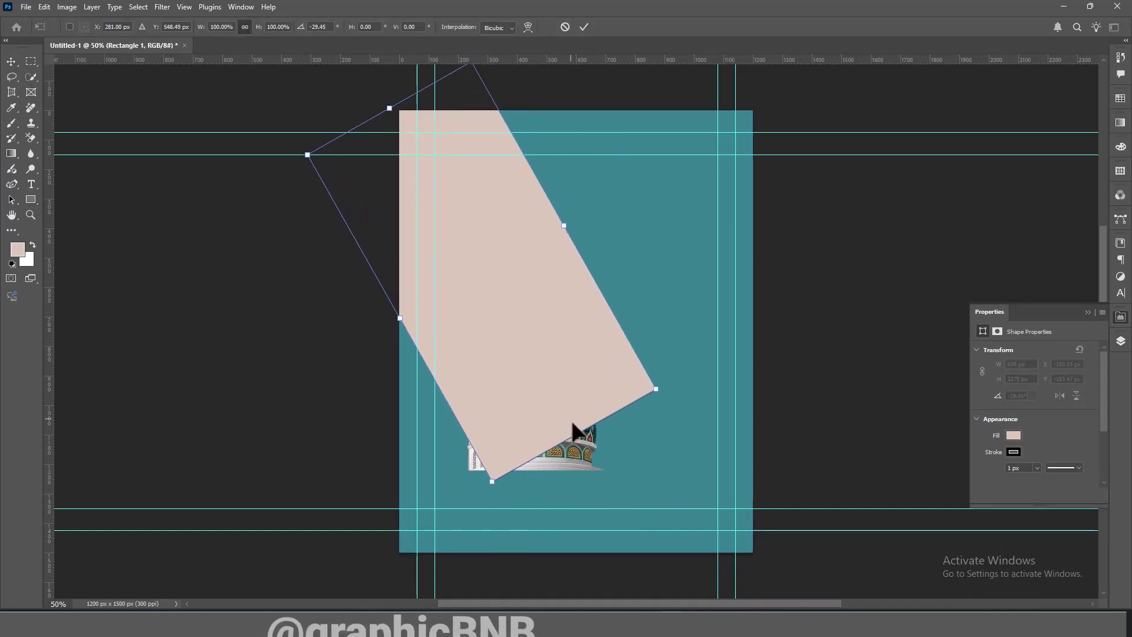
drag(575, 433, 710, 579)
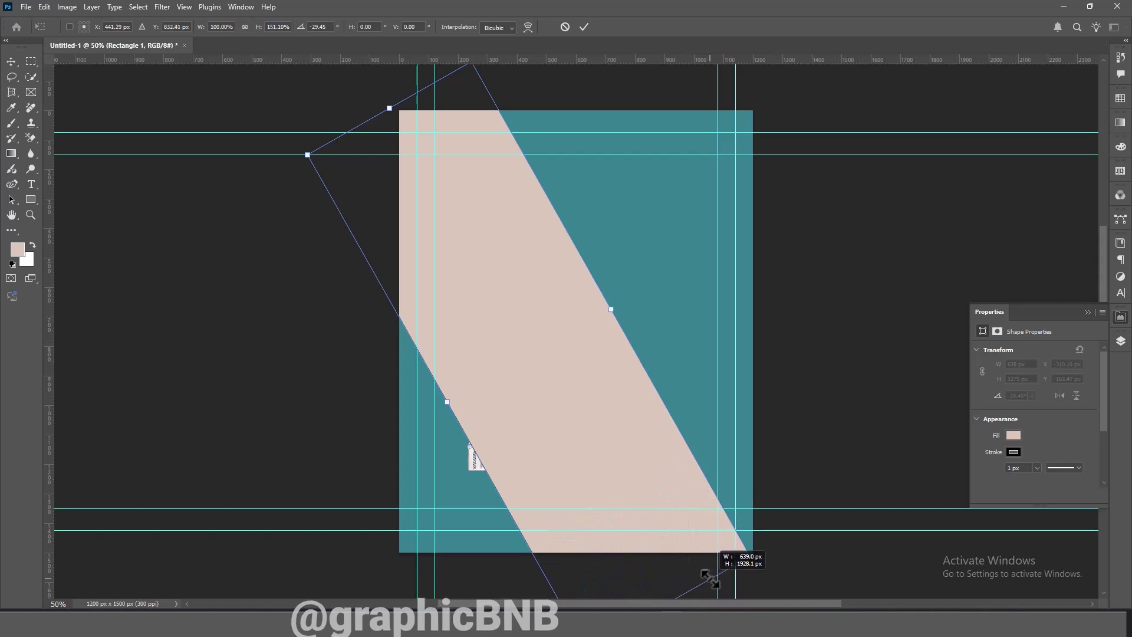
key(Return)
scroll(601, 337, down, 1)
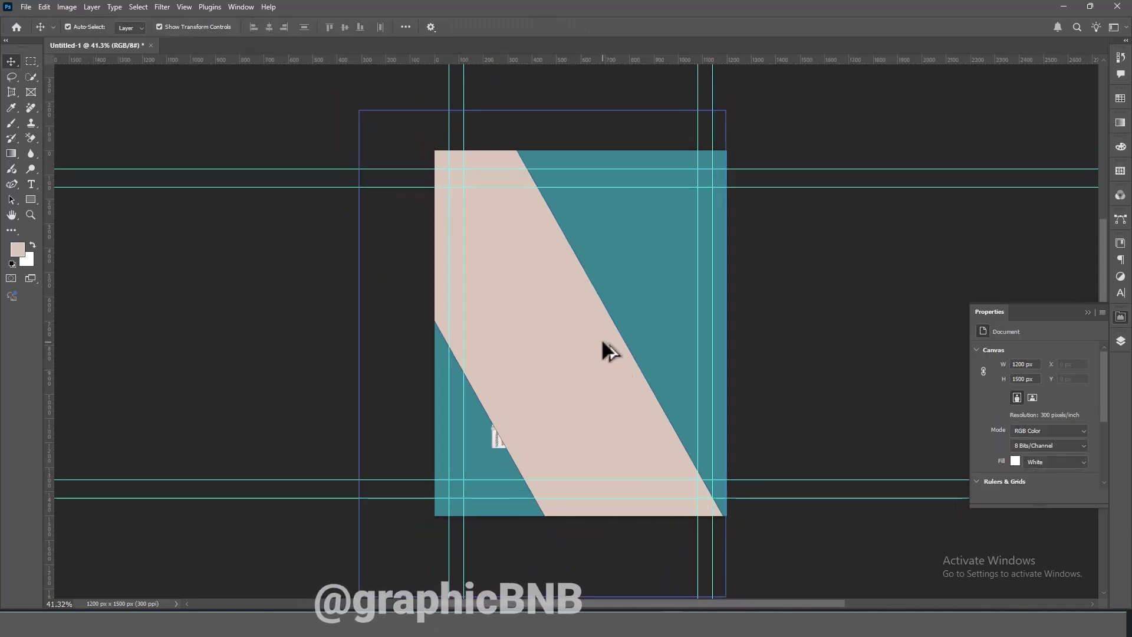
scroll(600, 338, up, 1)
- Try placing the diagonal rectangle beneath the minaret layer and clipping the minaret image to it
click(677, 450)
click(1121, 341)
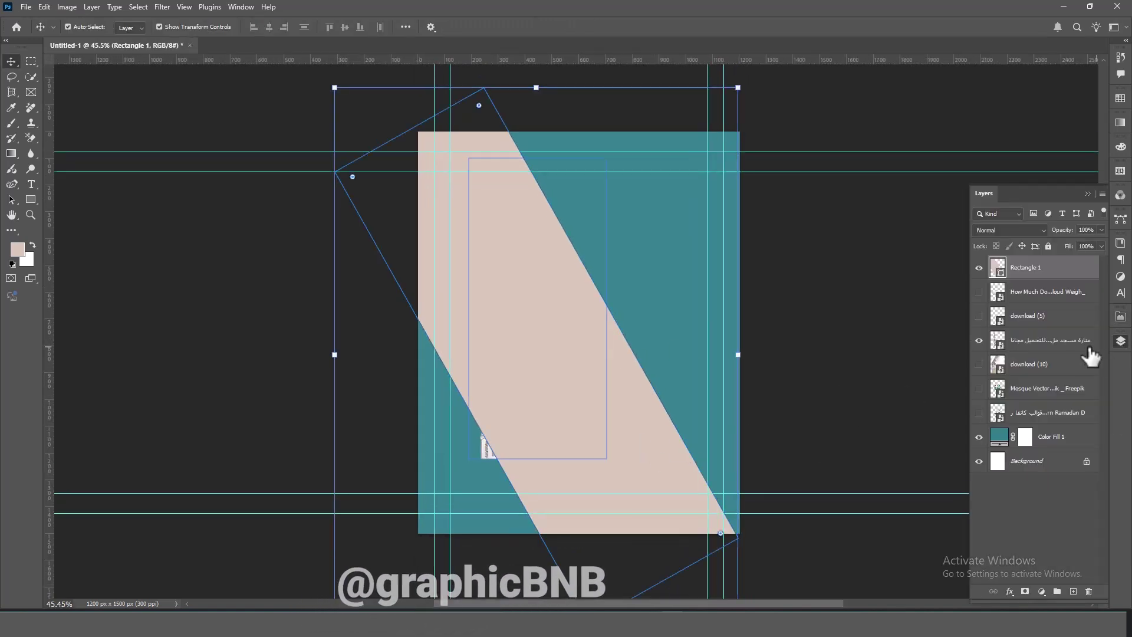
drag(1056, 273, 1050, 314)
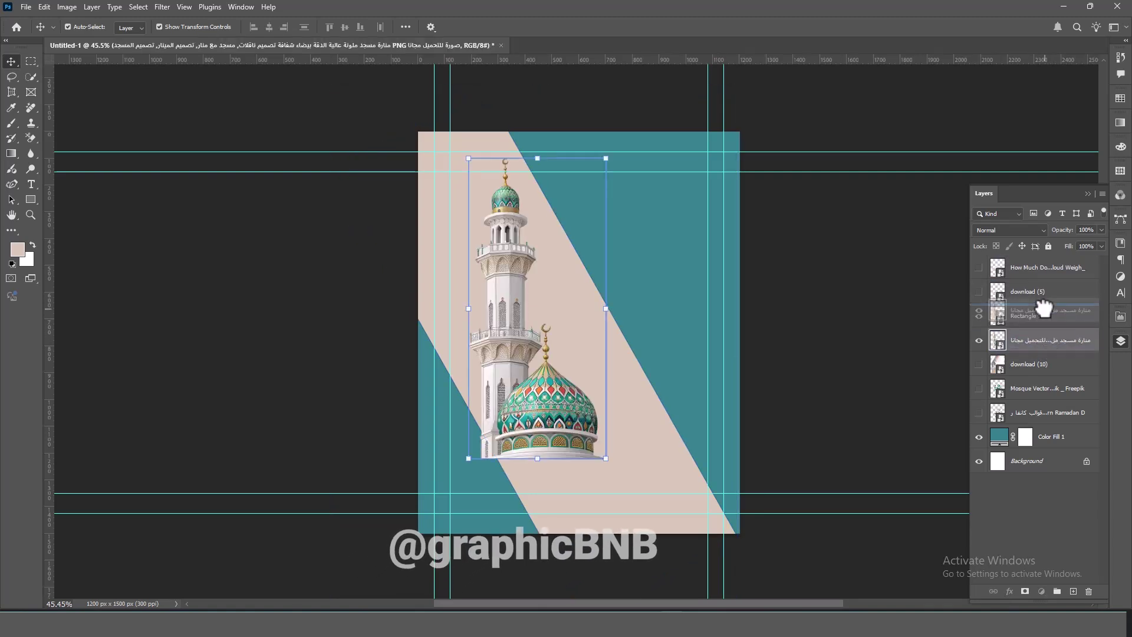
key(ctrl+alt+g)
click(594, 306)
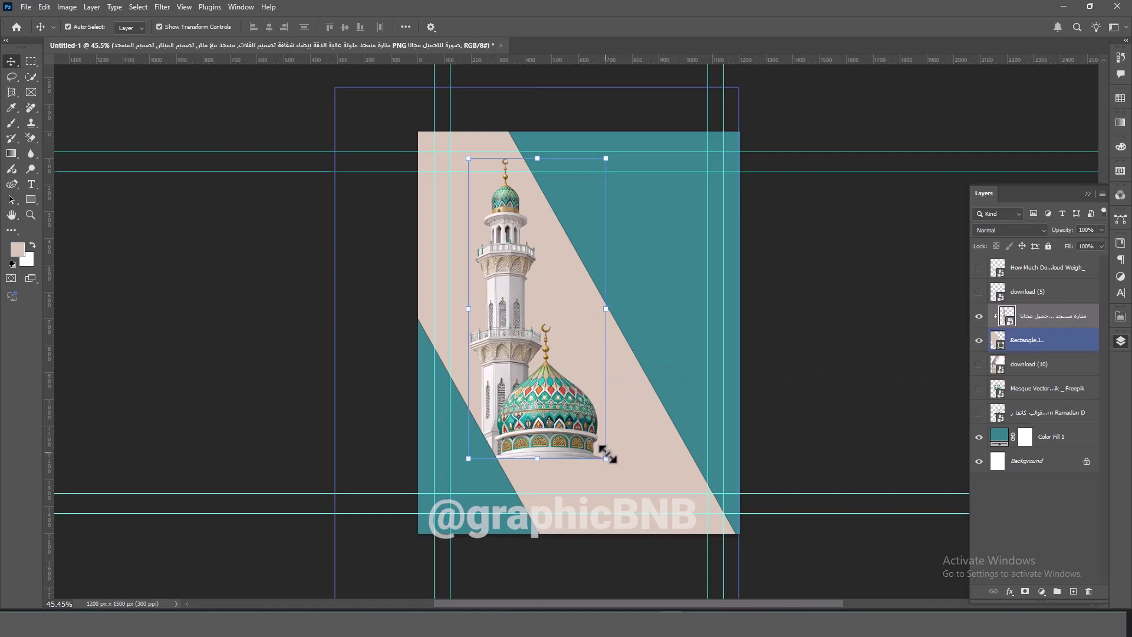
- Scale the minaret image up to about 31.34% and reposition it lower within the diagonal band
mouse_move(607, 454)
mouse_down()
mouse_move(642, 462)
mouse_move(628, 458)
mouse_up()
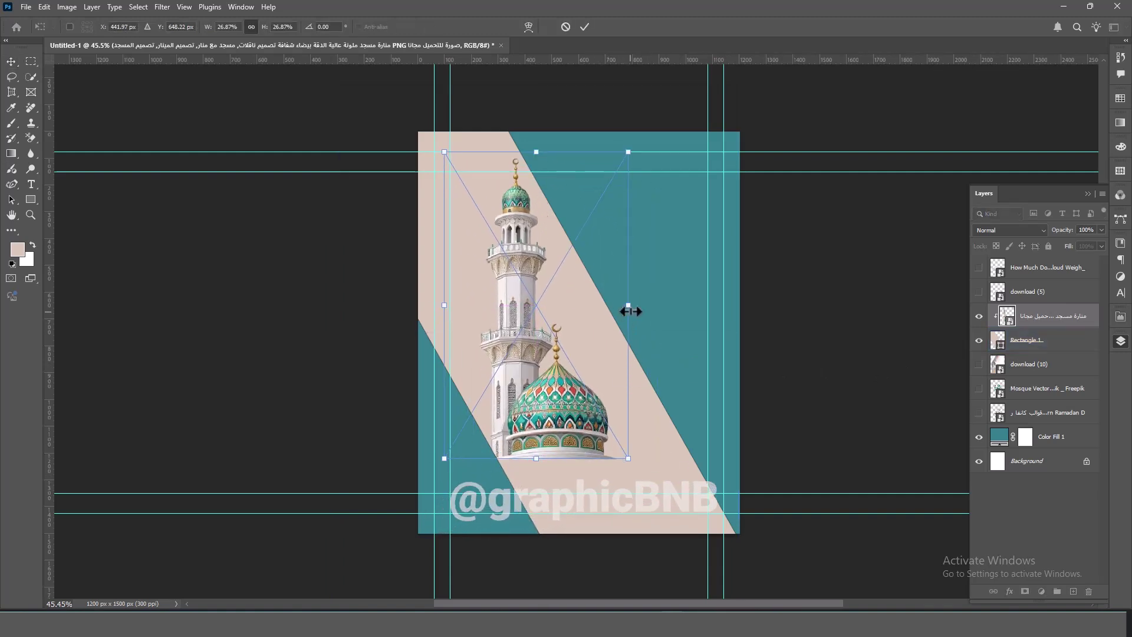
drag(630, 311, 653, 309)
mouse_move(533, 340)
mouse_down()
mouse_move(534, 368)
mouse_move(538, 358)
mouse_up()
drag(660, 325, 667, 330)
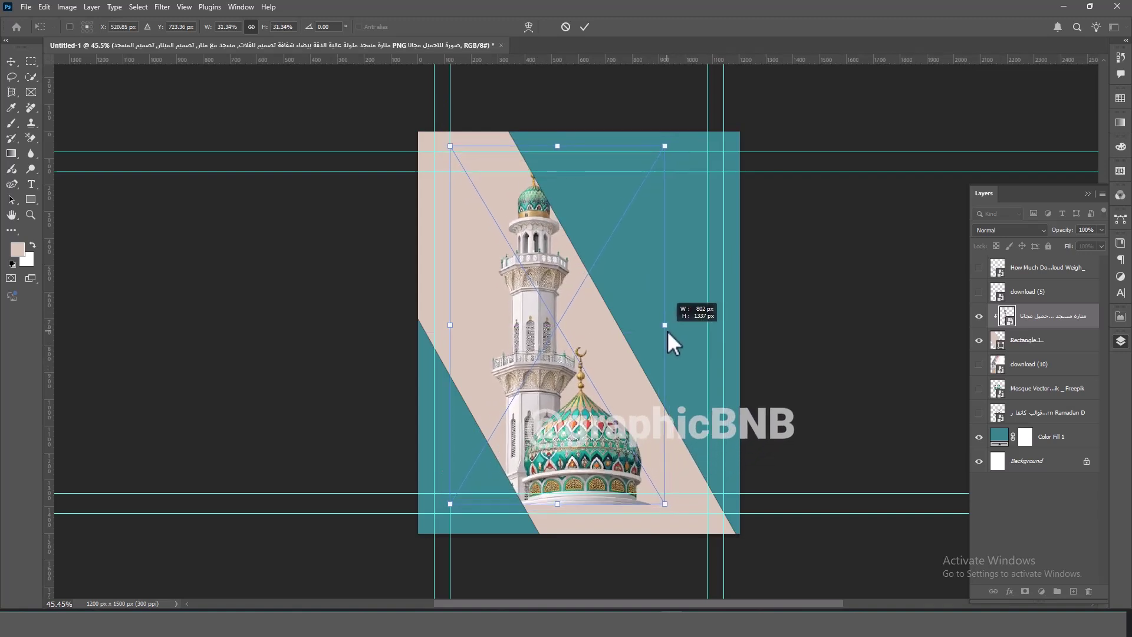
key(Return)
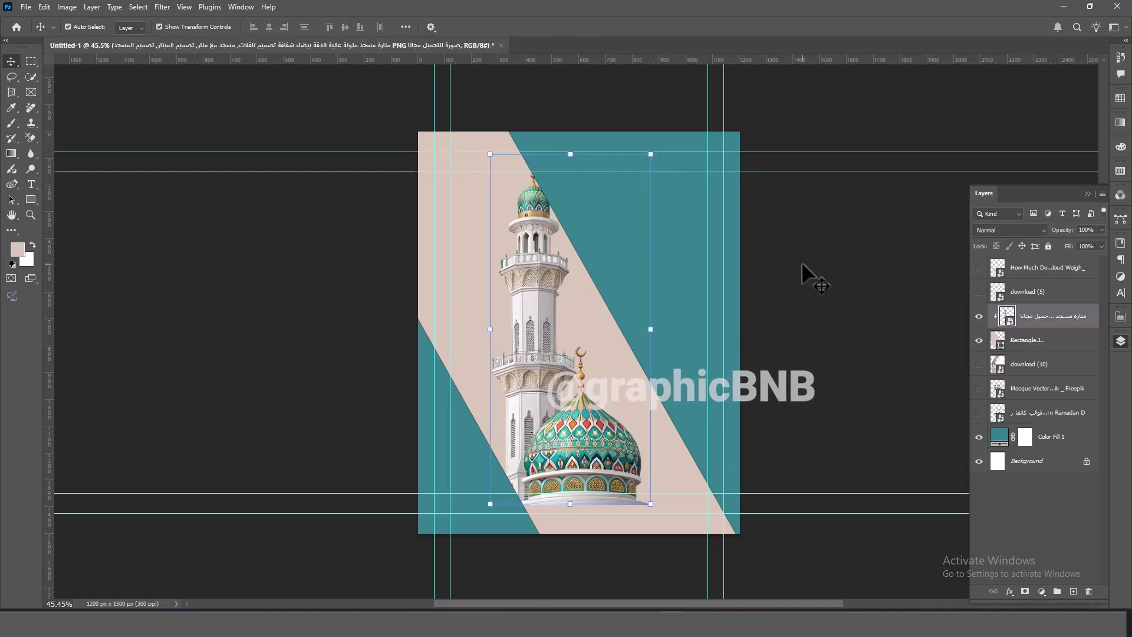
- Place the diagonal rectangle above the minaret layer and set its blend mode to Linear Burn
click(1058, 342)
click(822, 370)
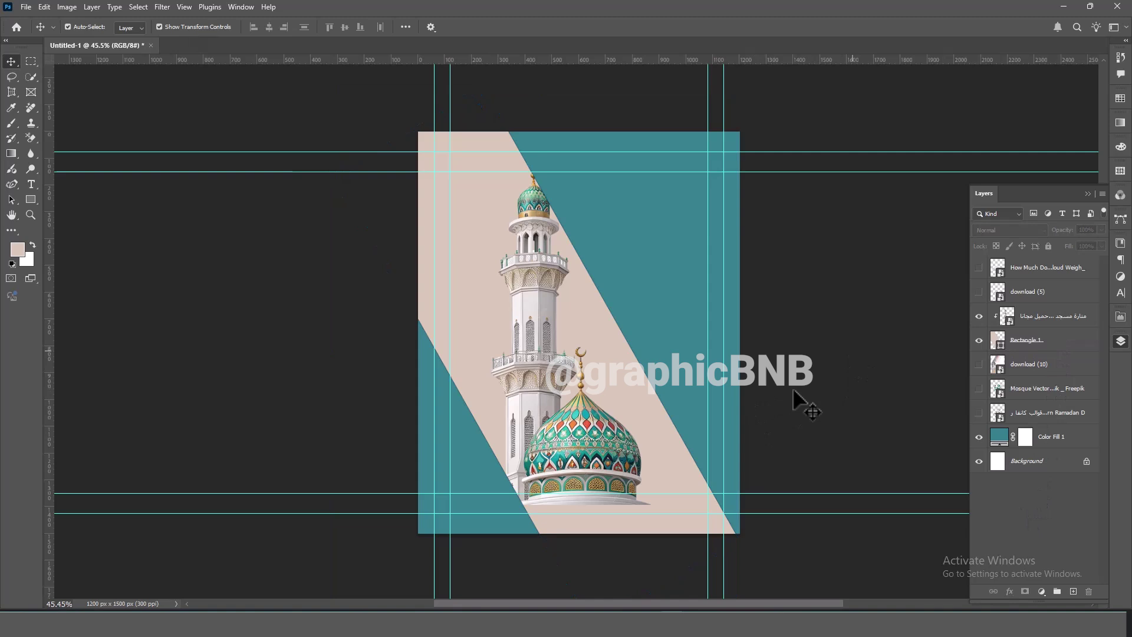
click(678, 447)
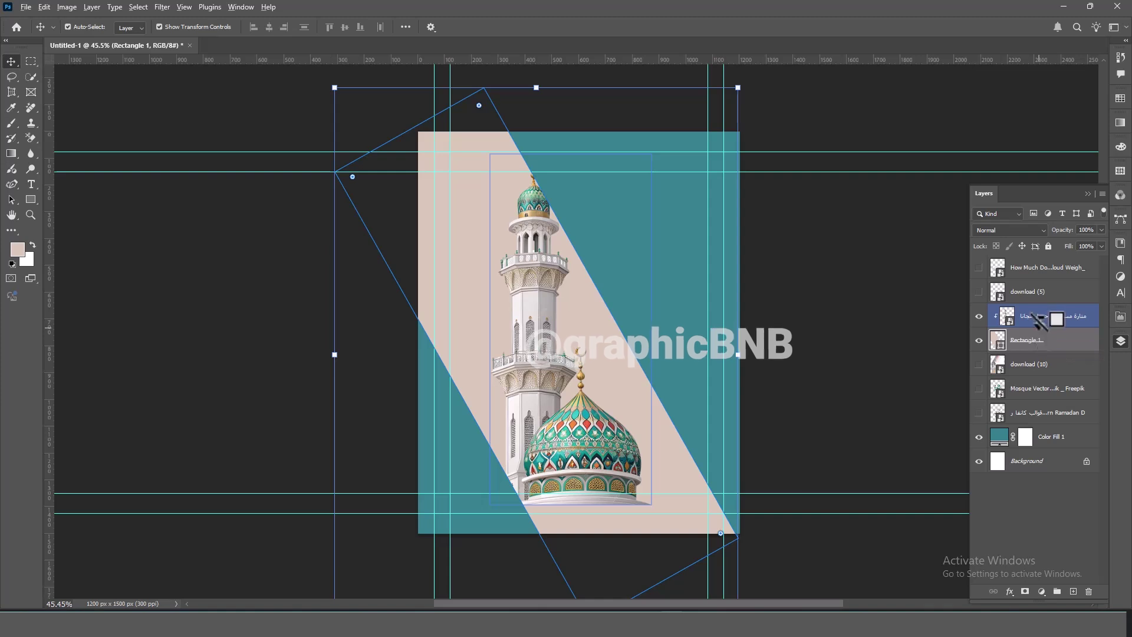
mouse_move(1041, 321)
mouse_down()
mouse_move(1042, 349)
mouse_move(1043, 308)
mouse_up()
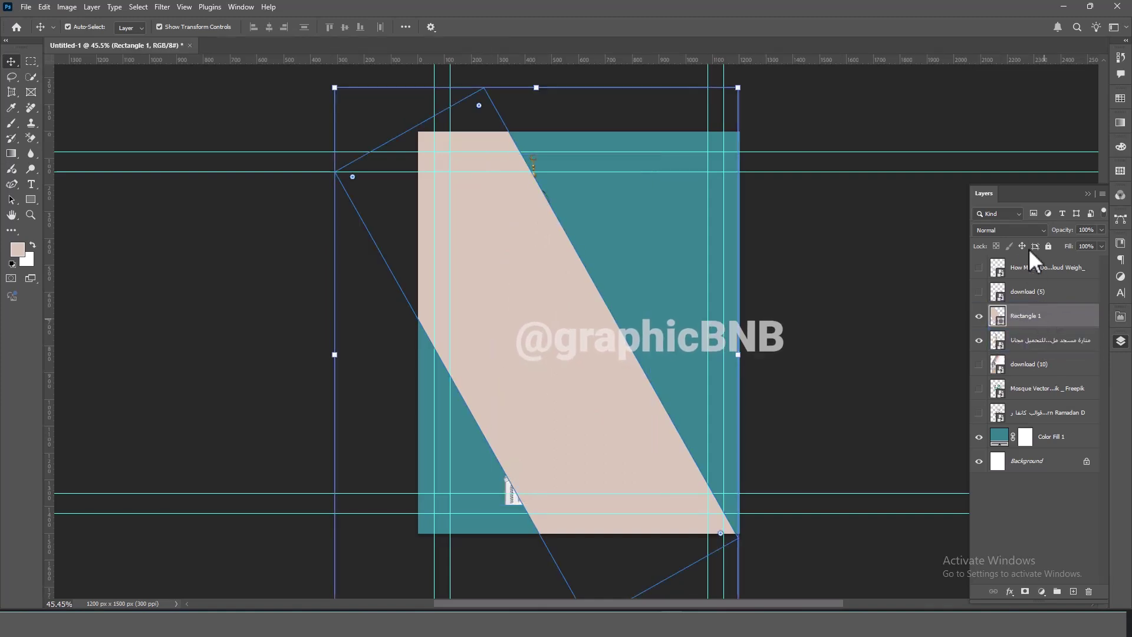
click(1010, 230)
click(1021, 313)
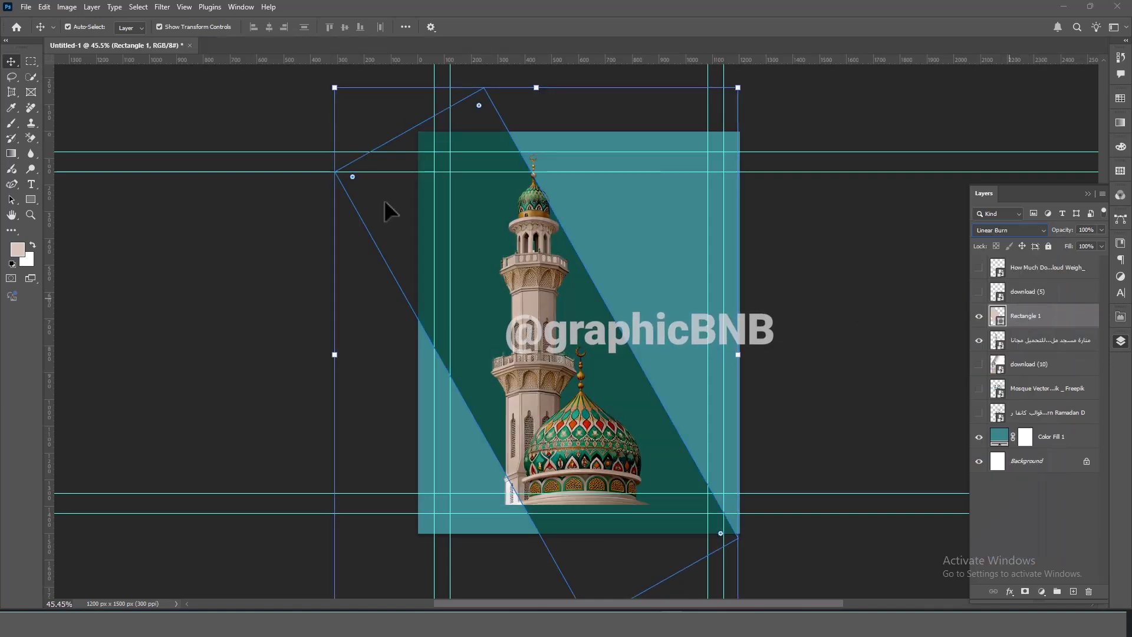
click(172, 139)
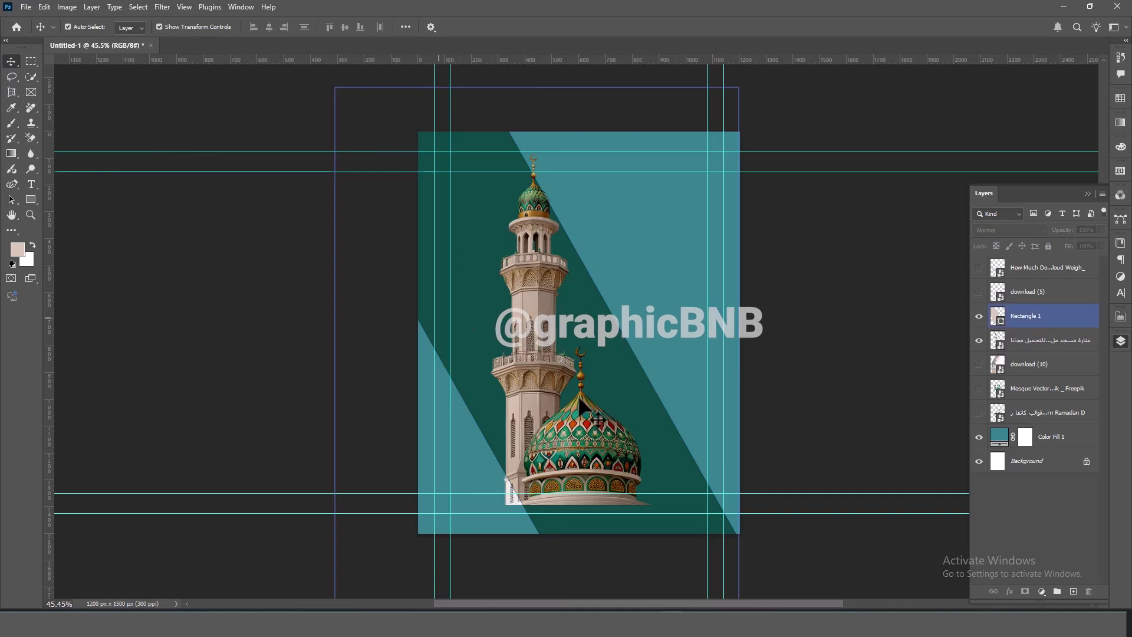
click(563, 389)
click(834, 437)
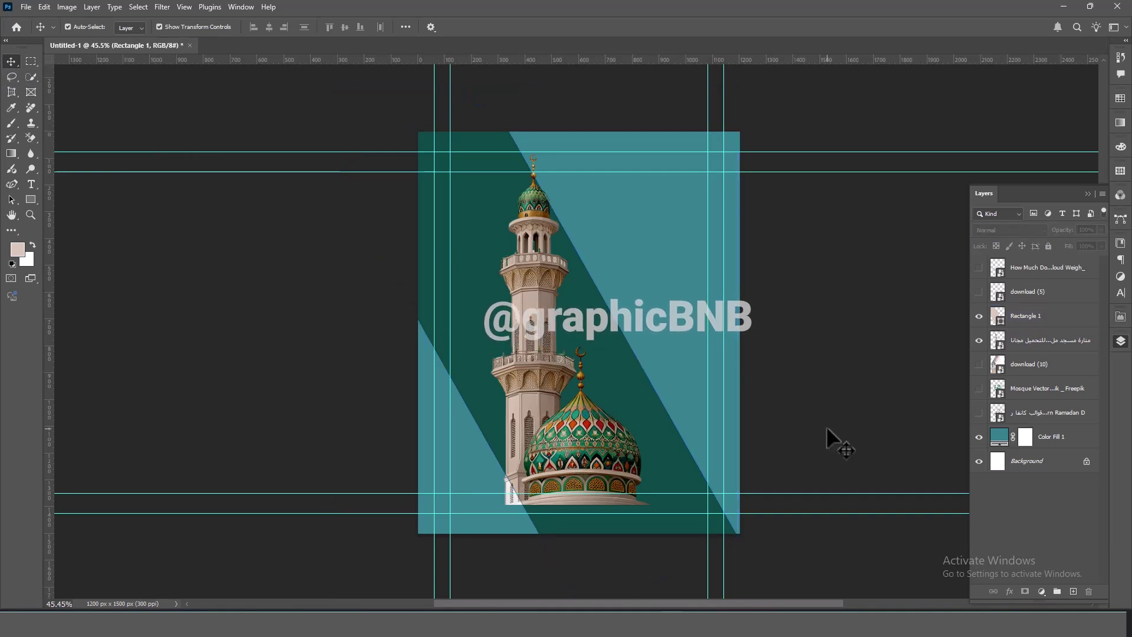
click(585, 446)
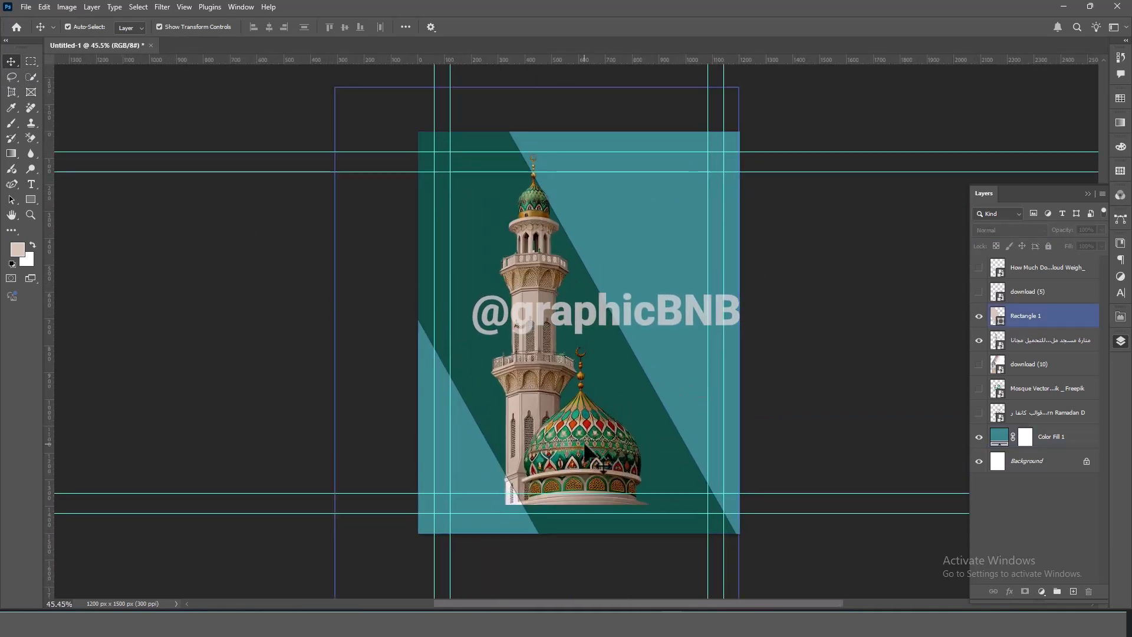
click(683, 430)
- Add a layer mask to the diagonal rectangle and fade out its lower part with linear gradients
click(1052, 316)
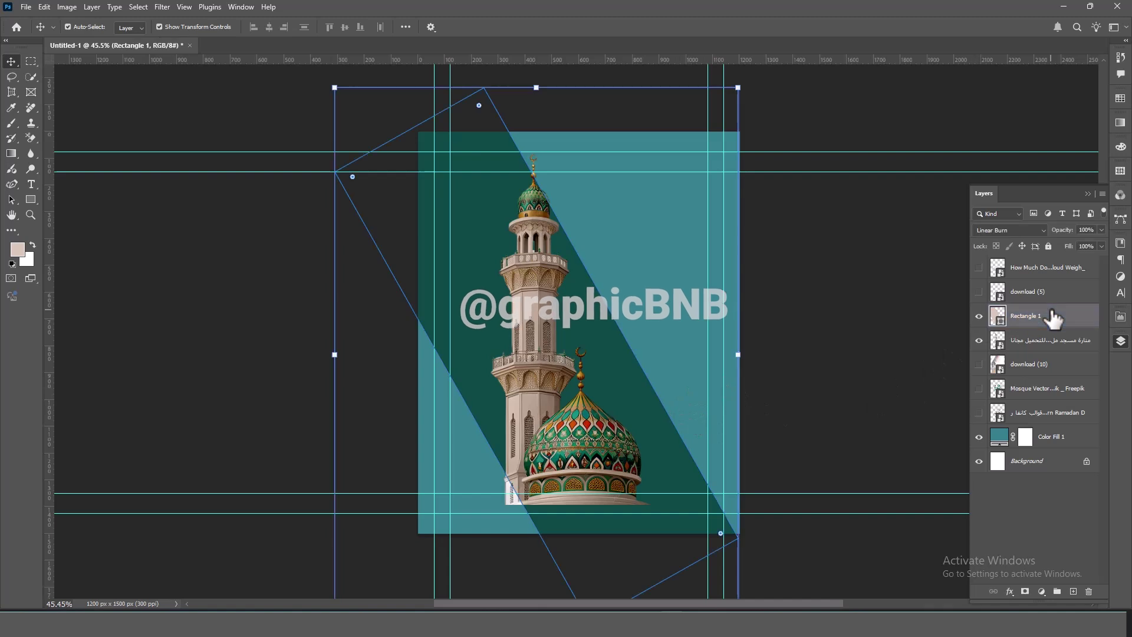
click(1025, 592)
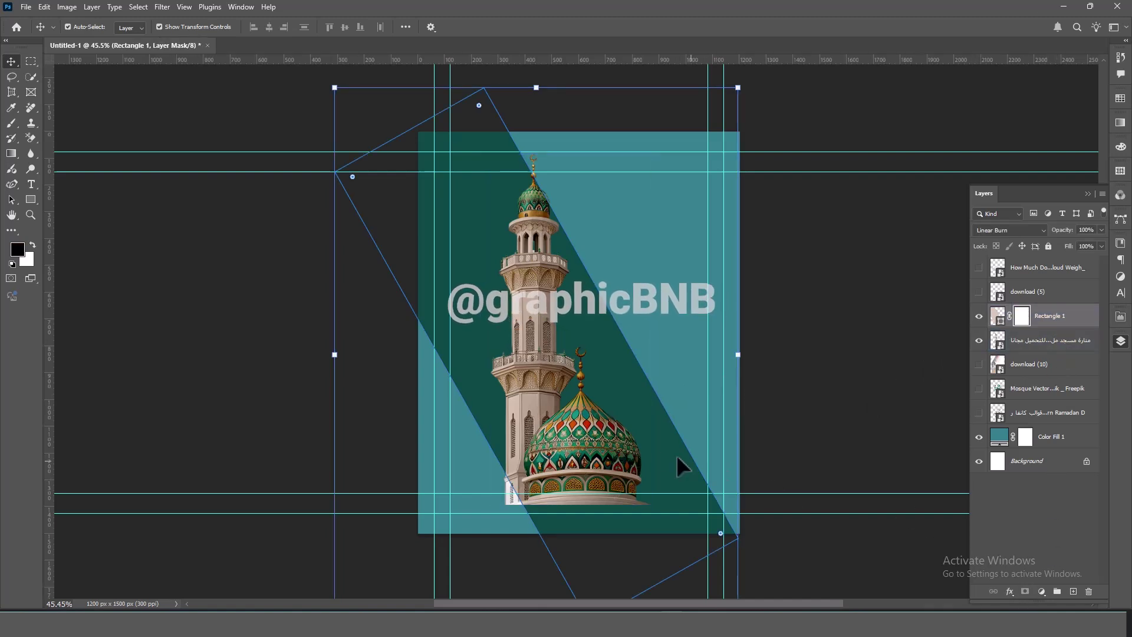
click(12, 154)
drag(671, 553, 486, 288)
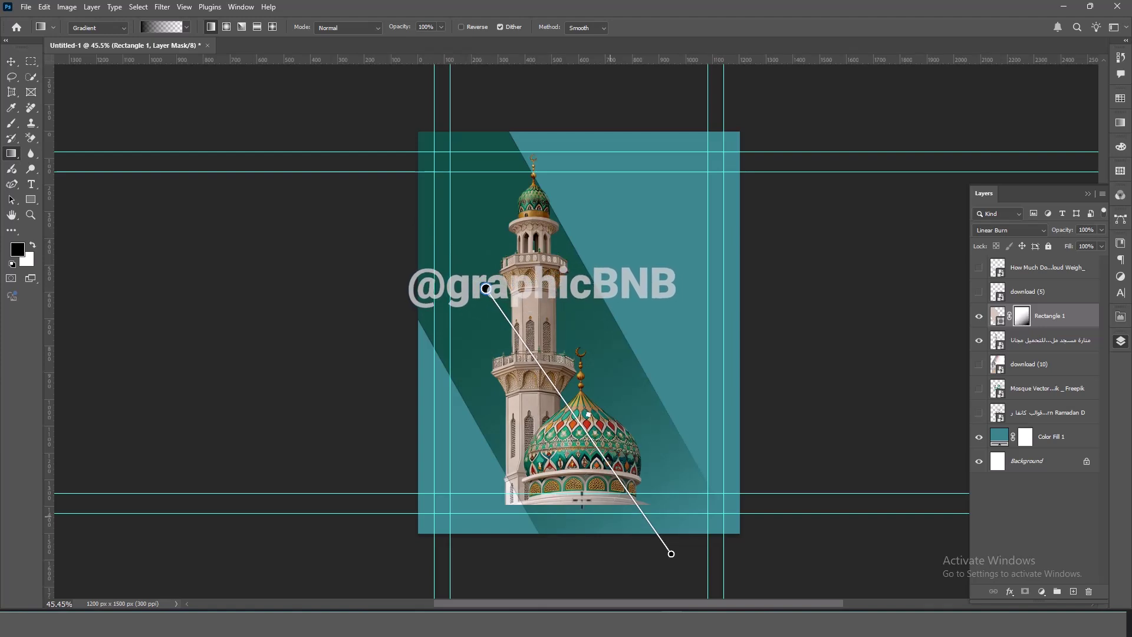
drag(497, 543, 582, 325)
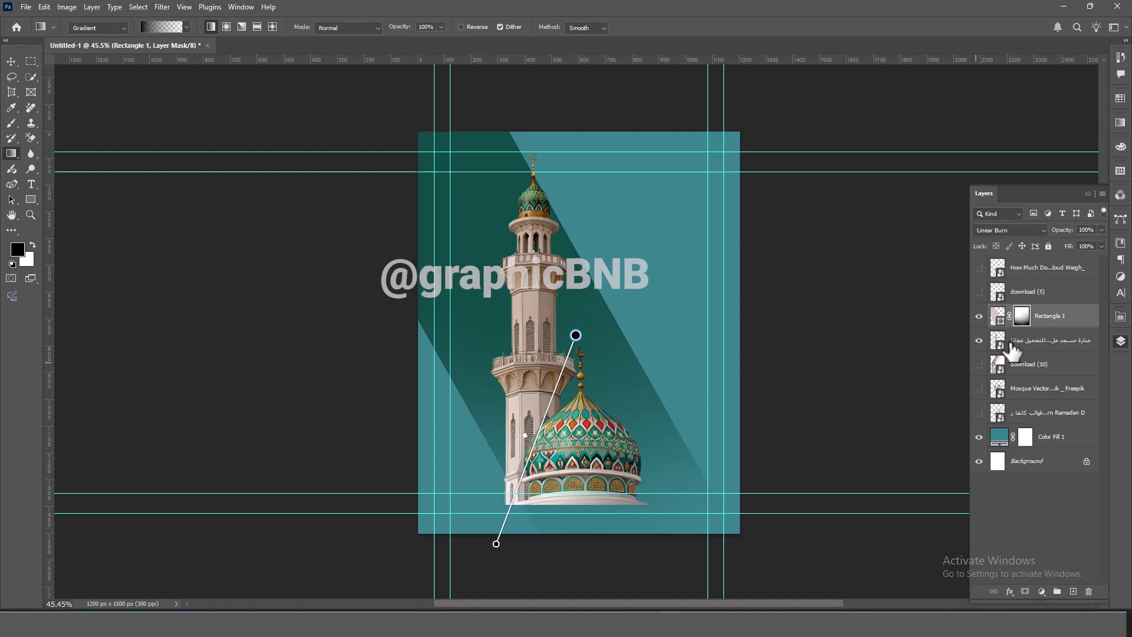
- Add a layer mask to the minaret image and fade its base and lower-left corner into the background with gradients
click(1049, 340)
click(1025, 592)
key(d)
drag(583, 540, 582, 342)
drag(581, 533, 581, 506)
drag(498, 504, 532, 477)
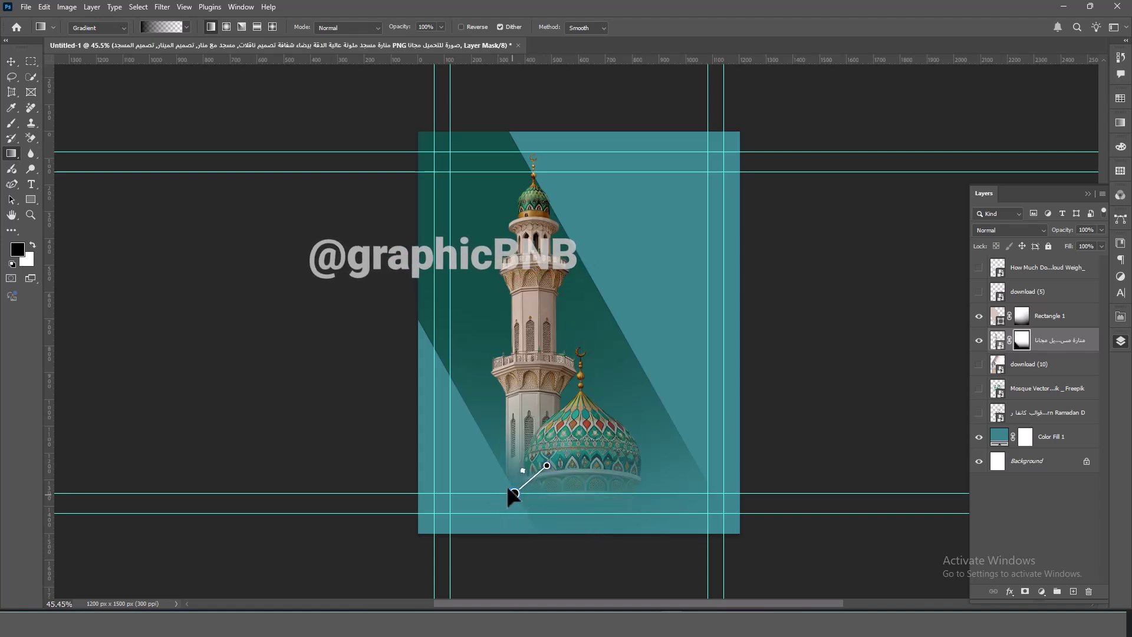
- Nudge the masked minaret image about 20 px left and 40 px up within the diagonal band
click(11, 61)
click(548, 315)
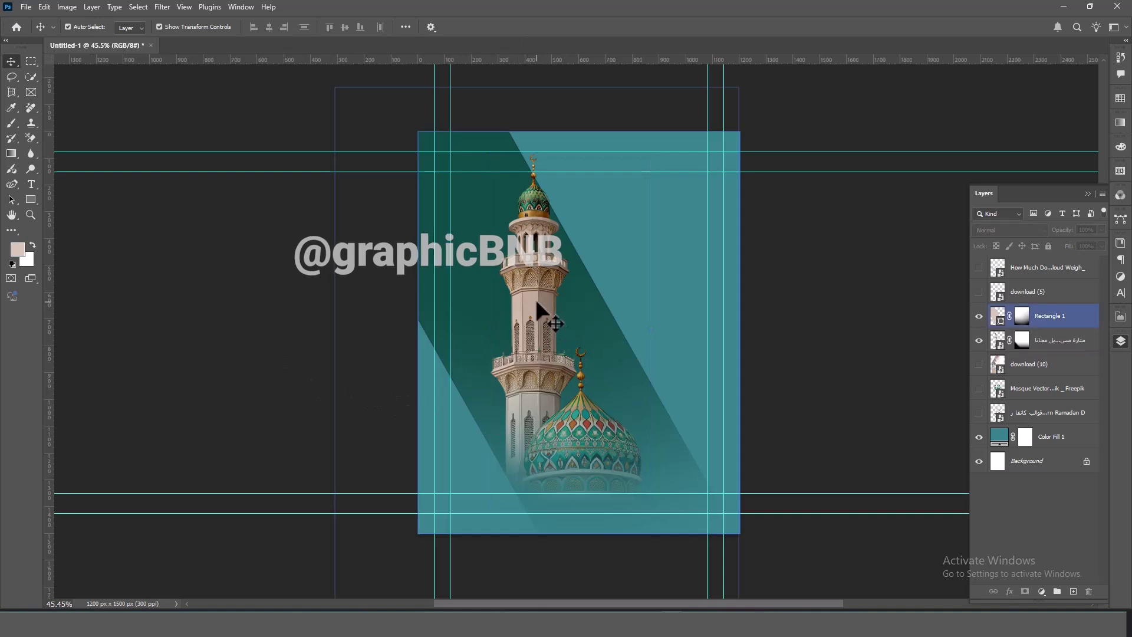
click(1041, 342)
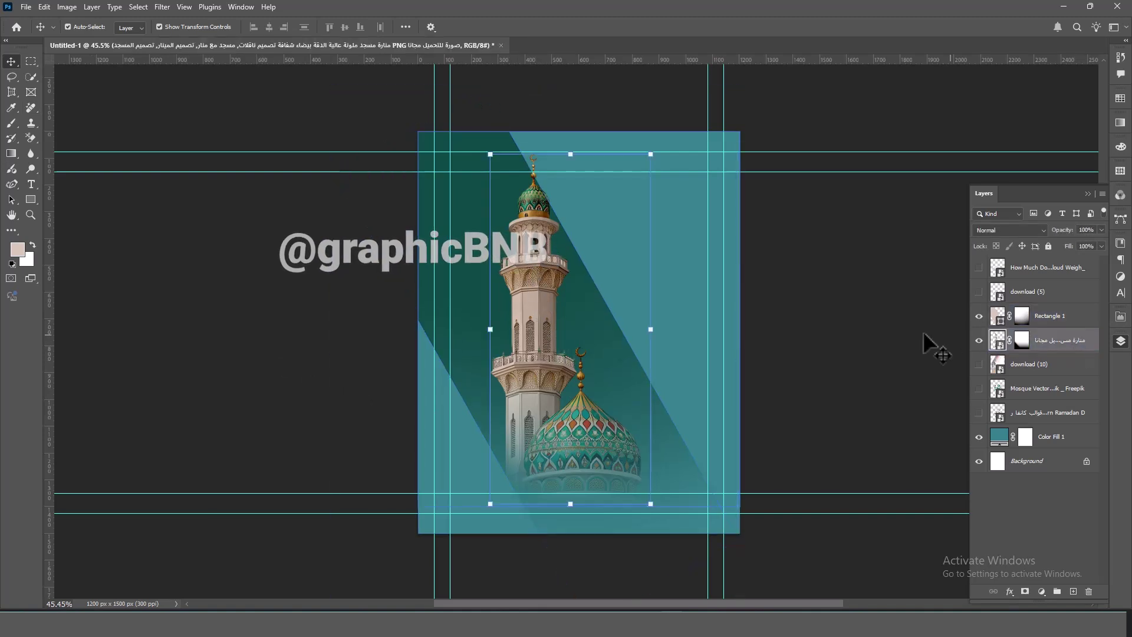
key(shift+Left)
key(shift+Left)
key(shift+Left)
key(shift+Left)
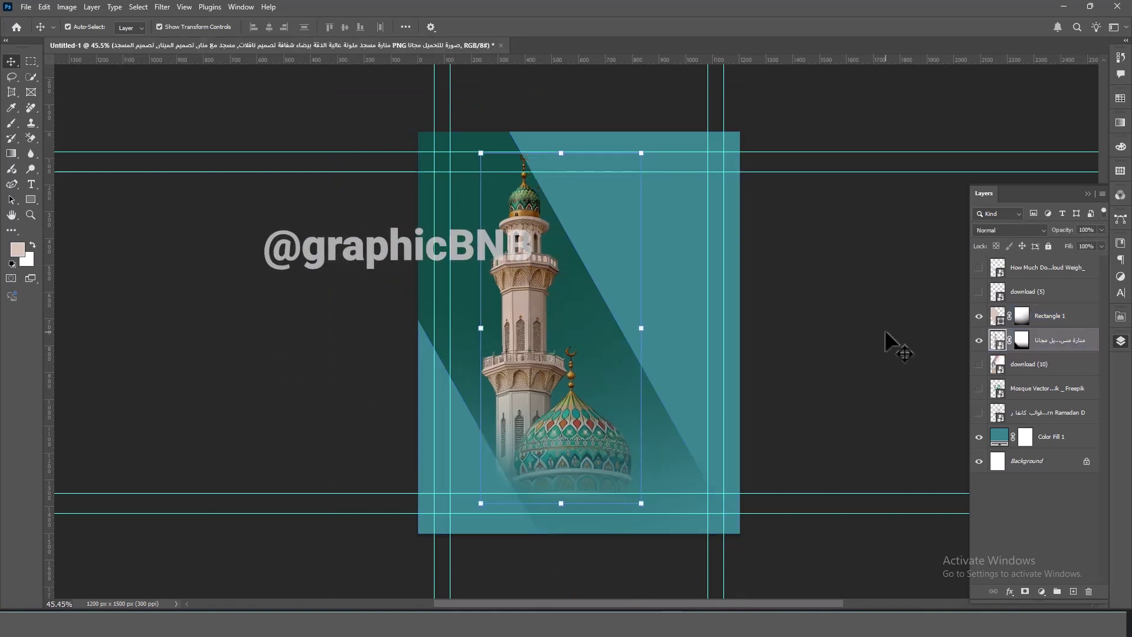
key(shift+Up)
key(shift+Up)
key(shift+Up)
key(shift+Up)
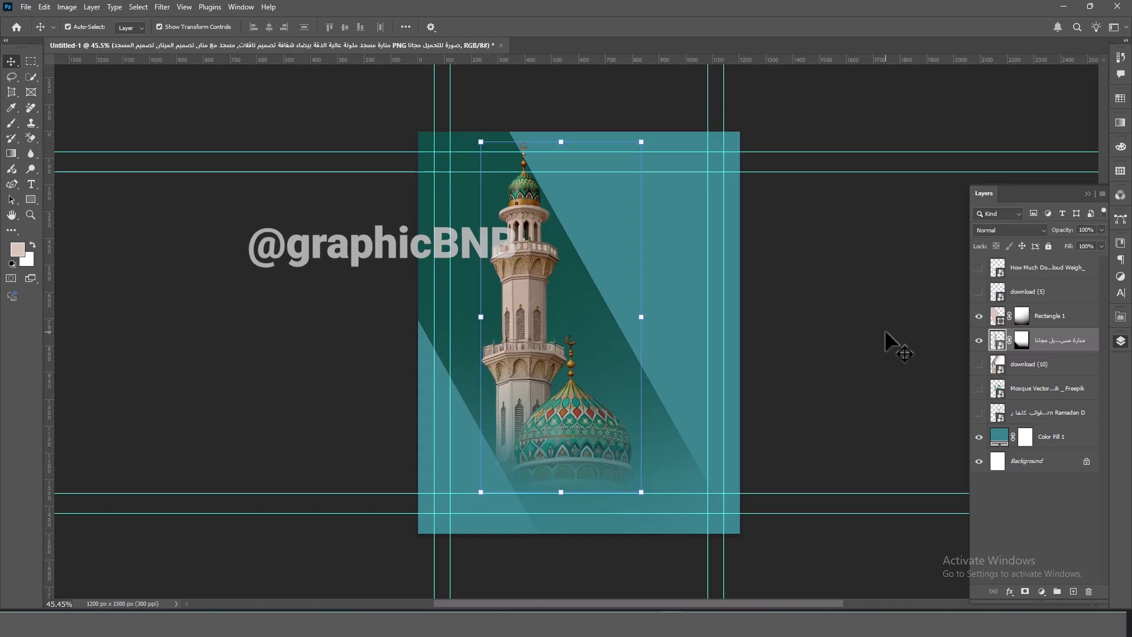
key(shift+Right)
key(shift+Right)
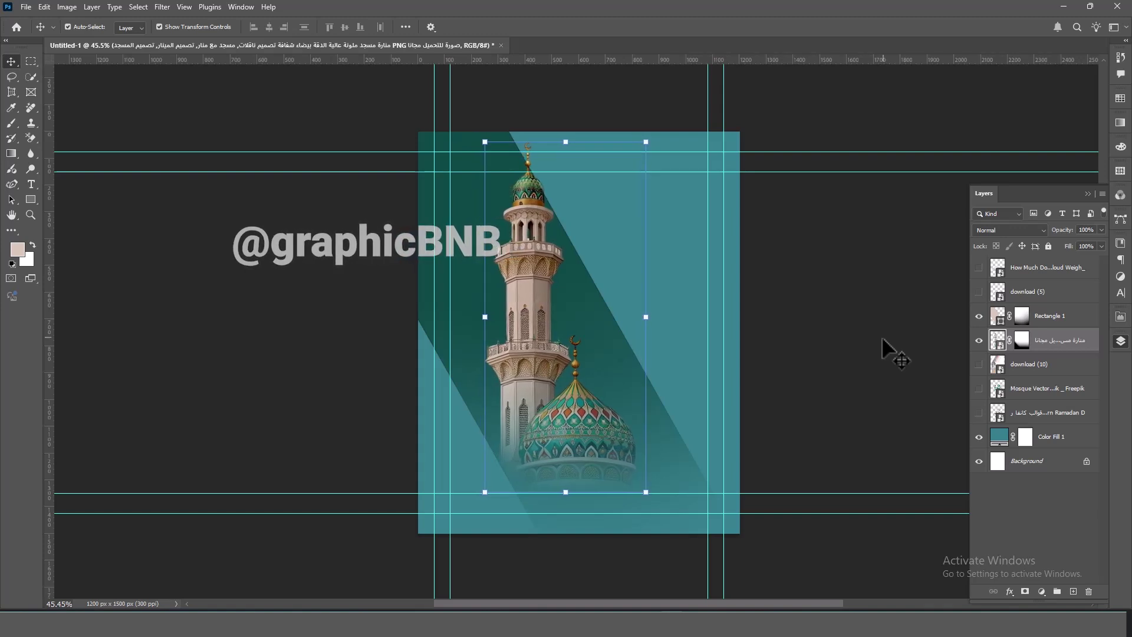
click(882, 336)
click(608, 313)
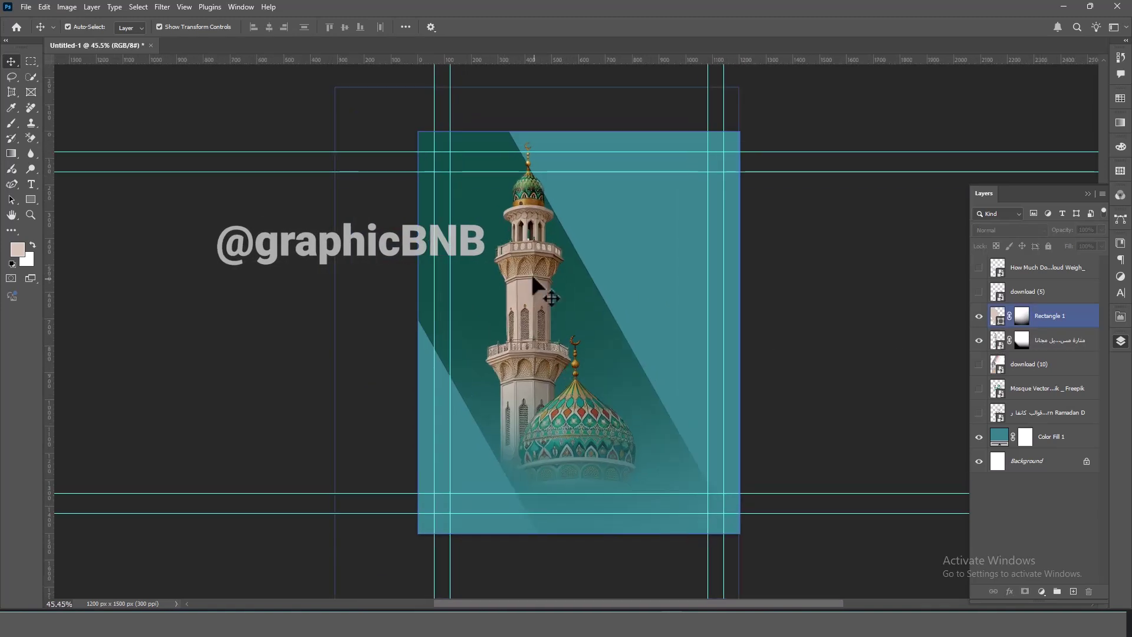
- Recolor the background fill layer to the beige cdb697 by sampling colors from the mosque dome
drag(569, 285, 536, 303)
click(1000, 437)
double_click(1000, 436)
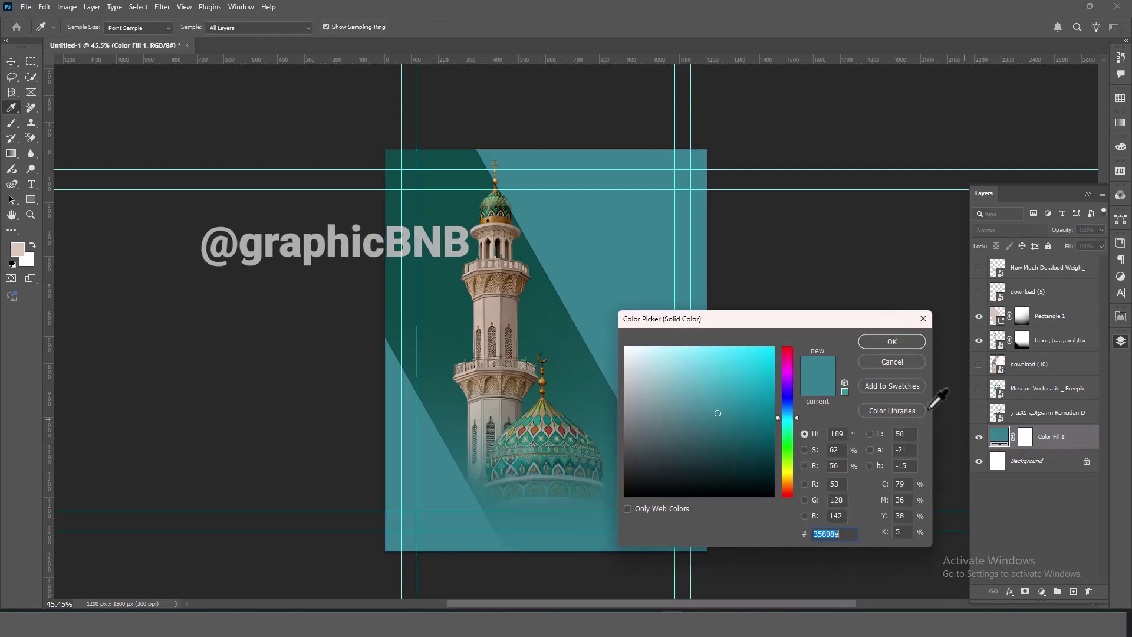
click(543, 411)
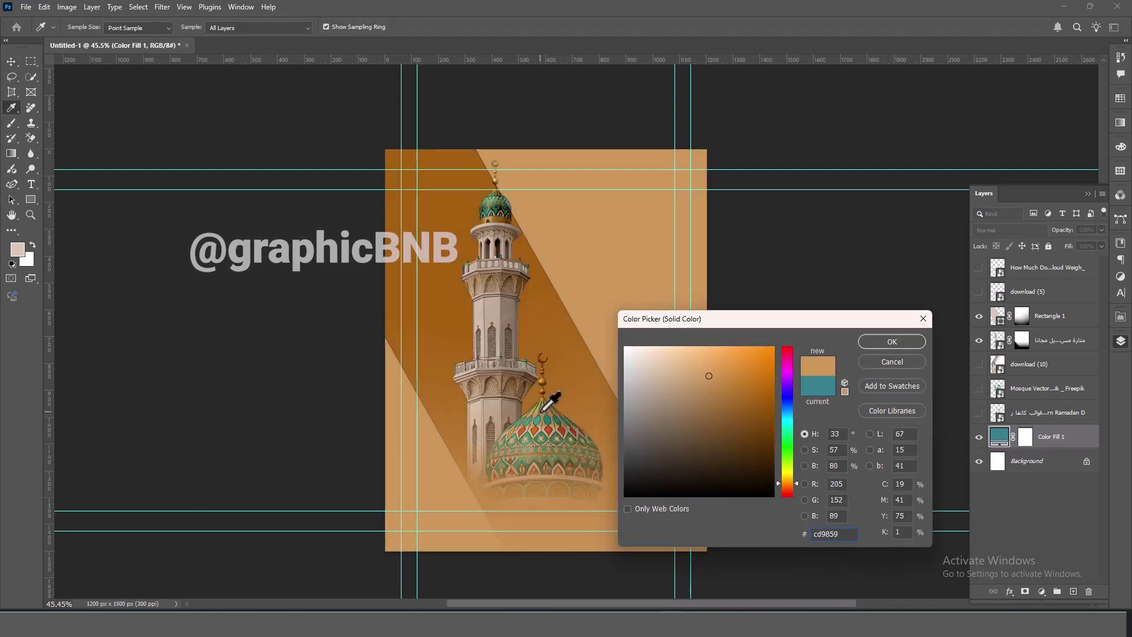
click(544, 426)
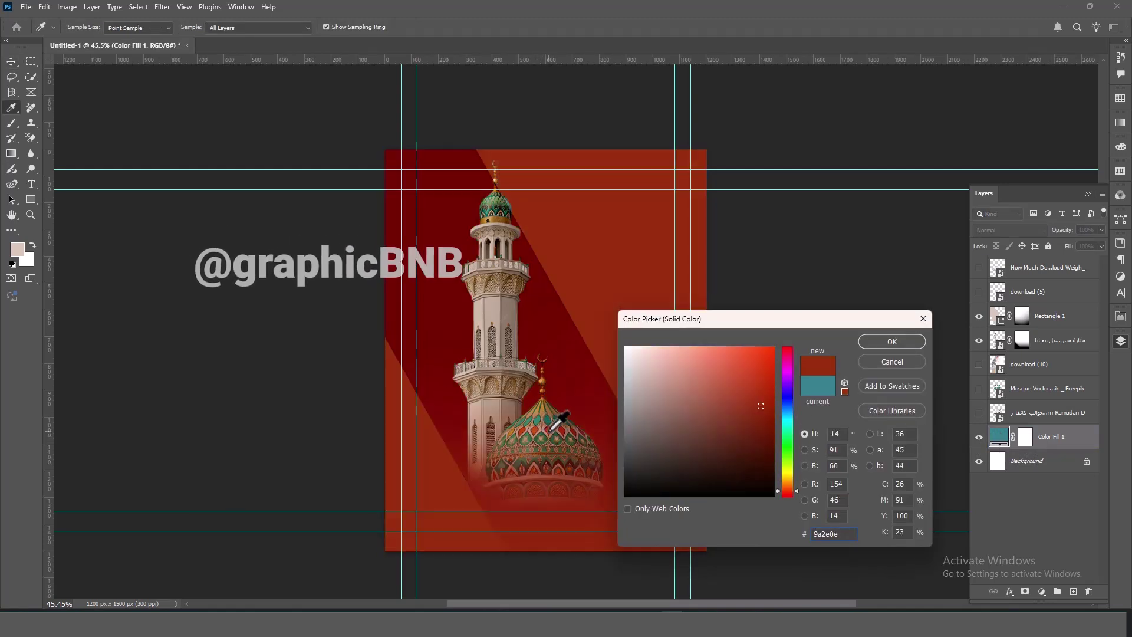
click(527, 450)
click(548, 421)
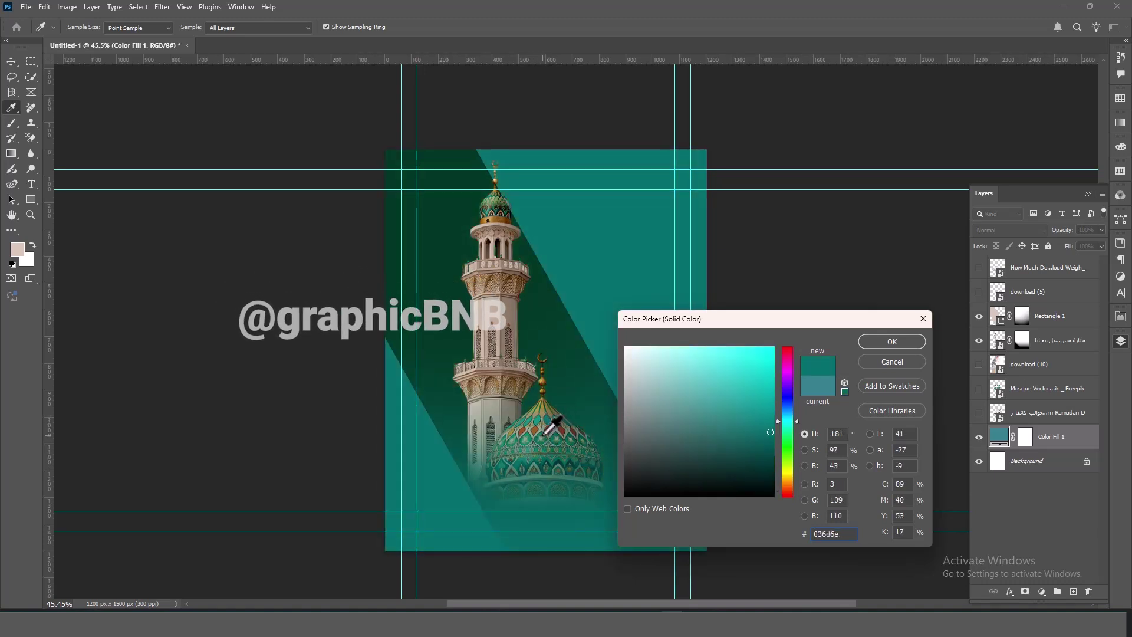
click(548, 431)
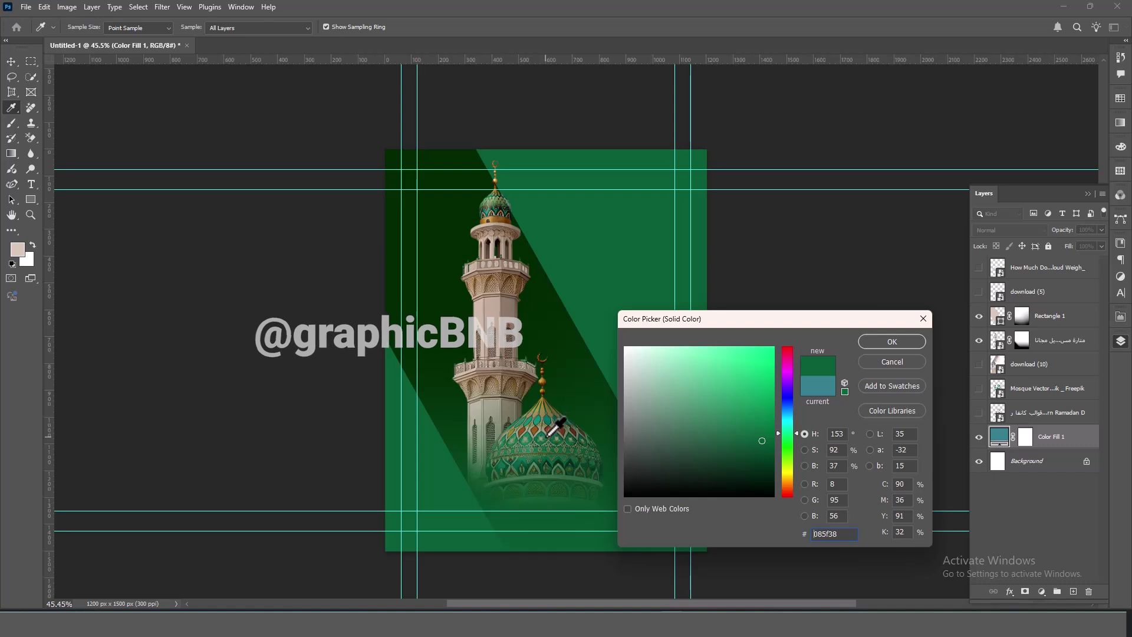
click(552, 435)
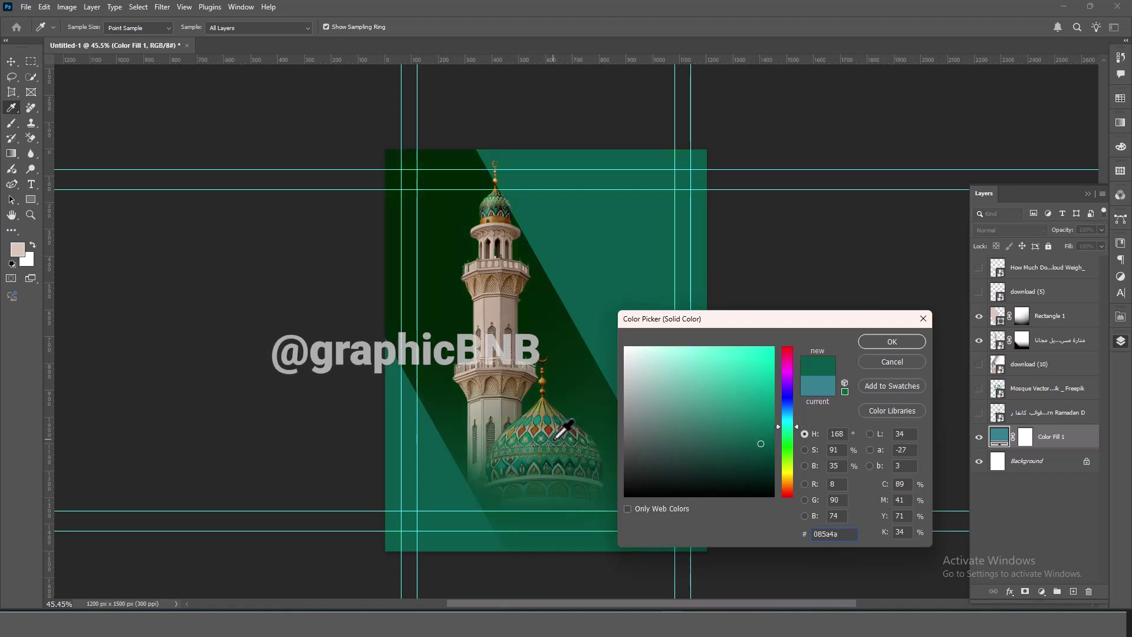
click(569, 446)
drag(570, 447, 560, 431)
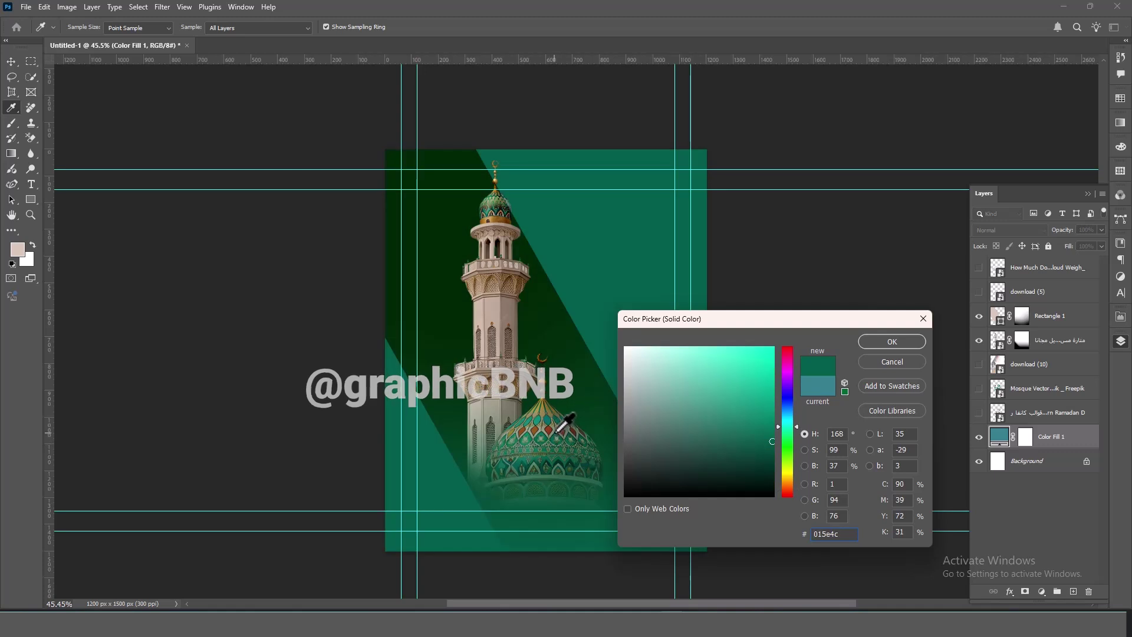
click(558, 428)
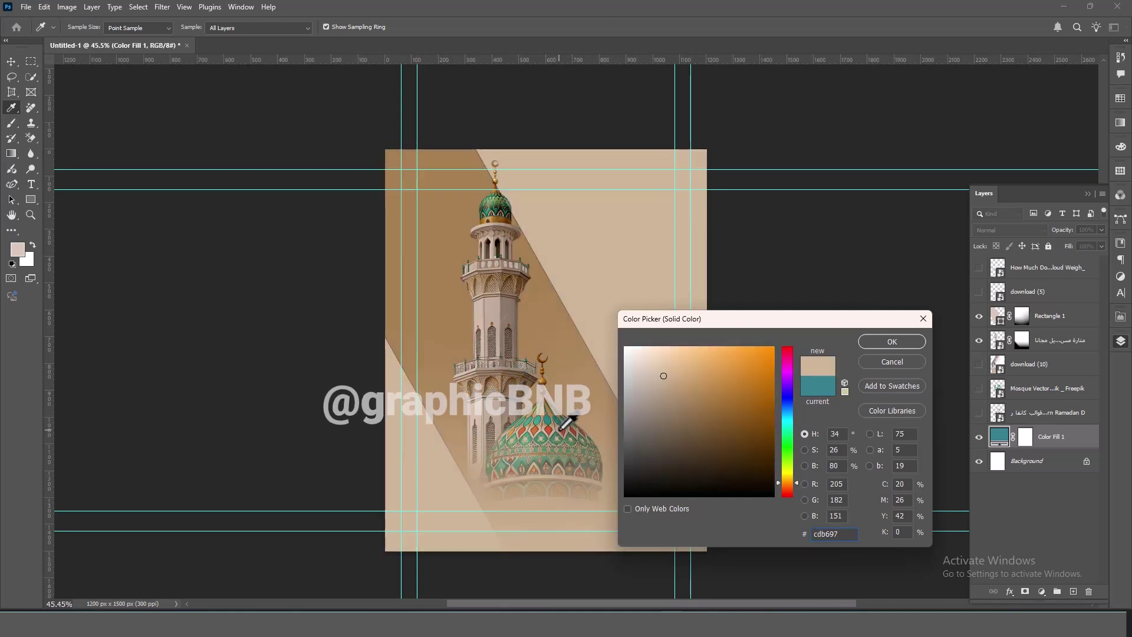
click(891, 342)
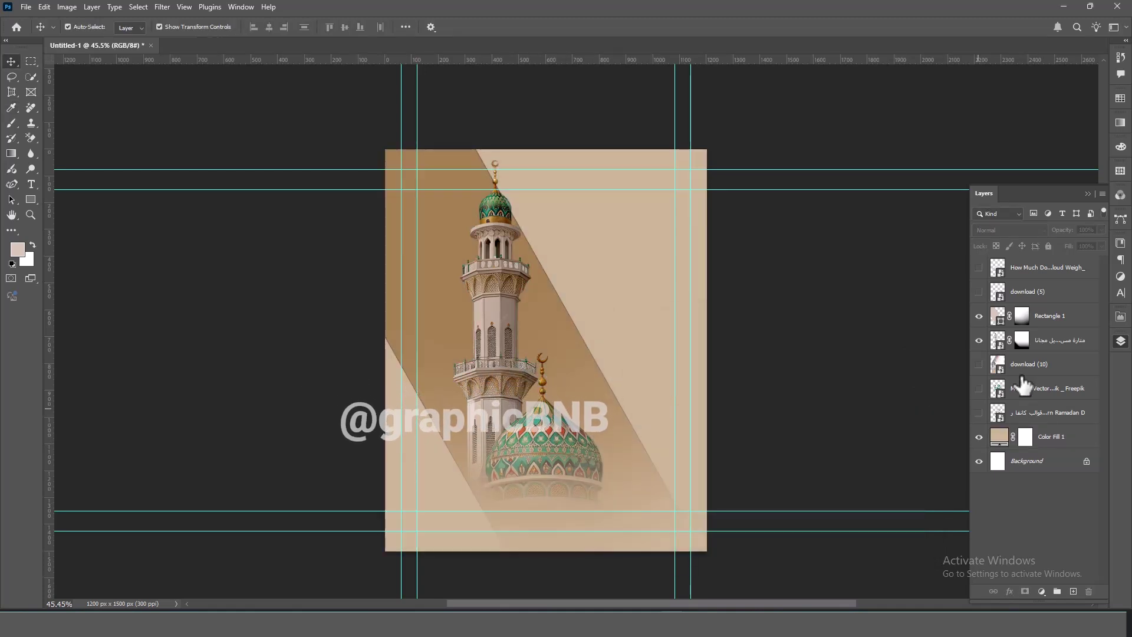
- Remove the black 1 px stroke from the diagonal rectangle
click(1049, 315)
key(v)
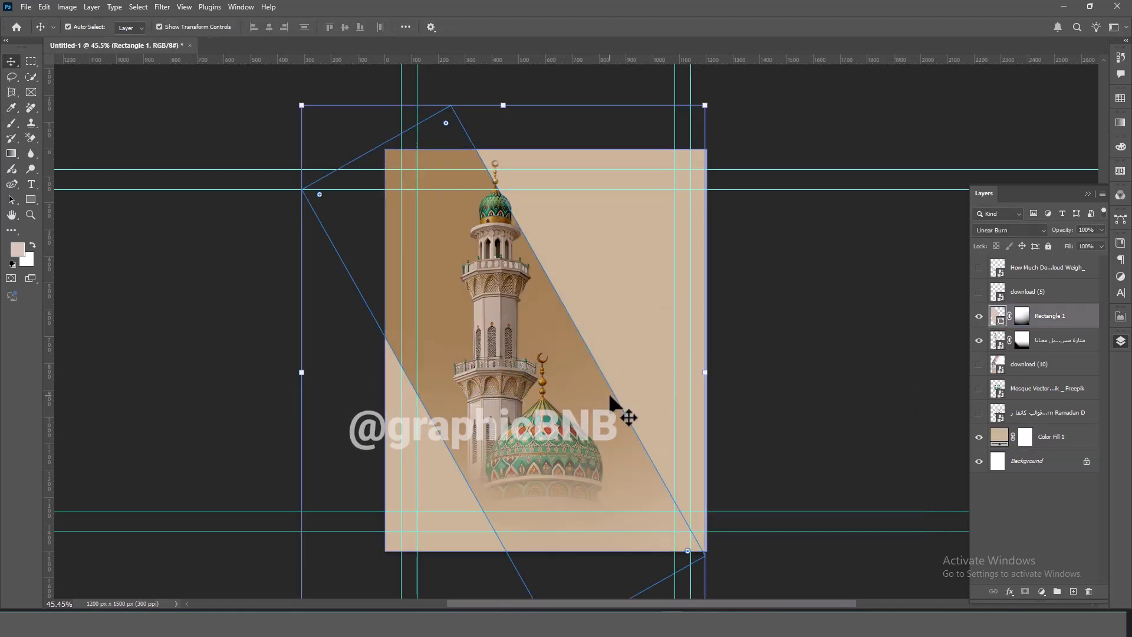
click(30, 199)
click(173, 27)
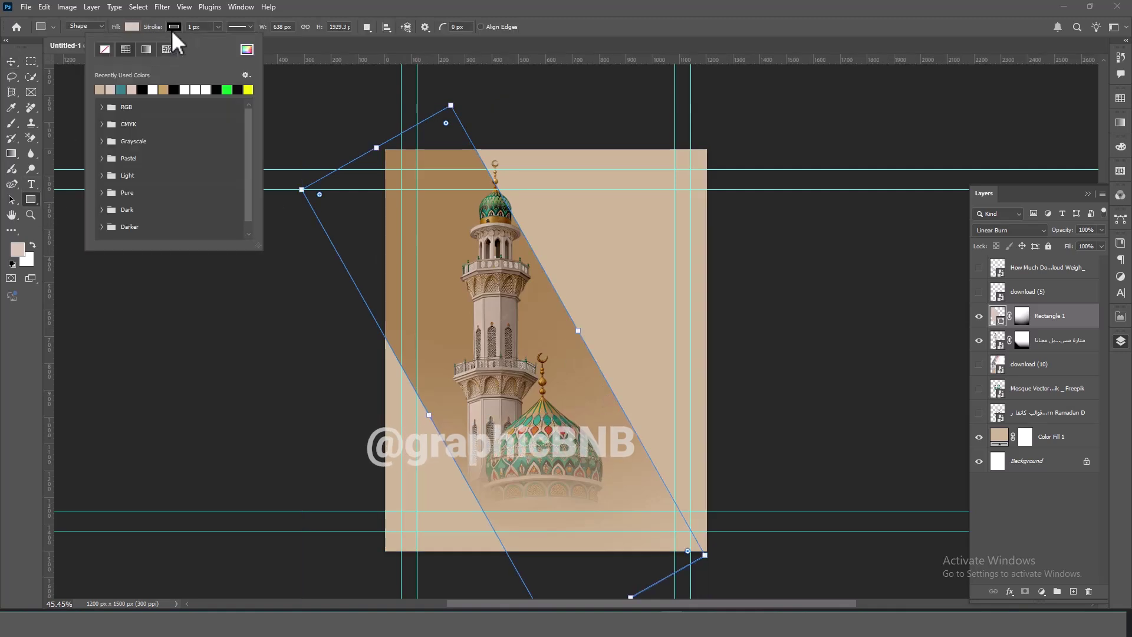
click(11, 61)
click(805, 472)
key(ctrl+minus)
key(ctrl+plus)
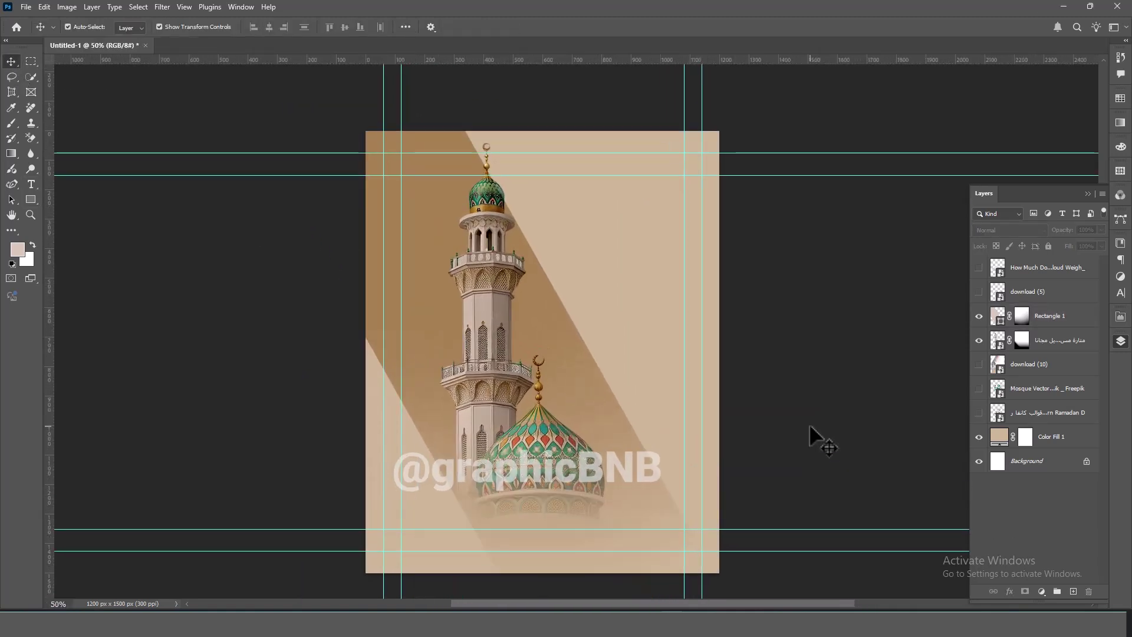
mouse_move(748, 419)
mouse_down()
mouse_move(737, 402)
mouse_move(735, 412)
mouse_up()
- Show the download (10) calligraphy texture and move its layer above the diagonal rectangle
click(978, 364)
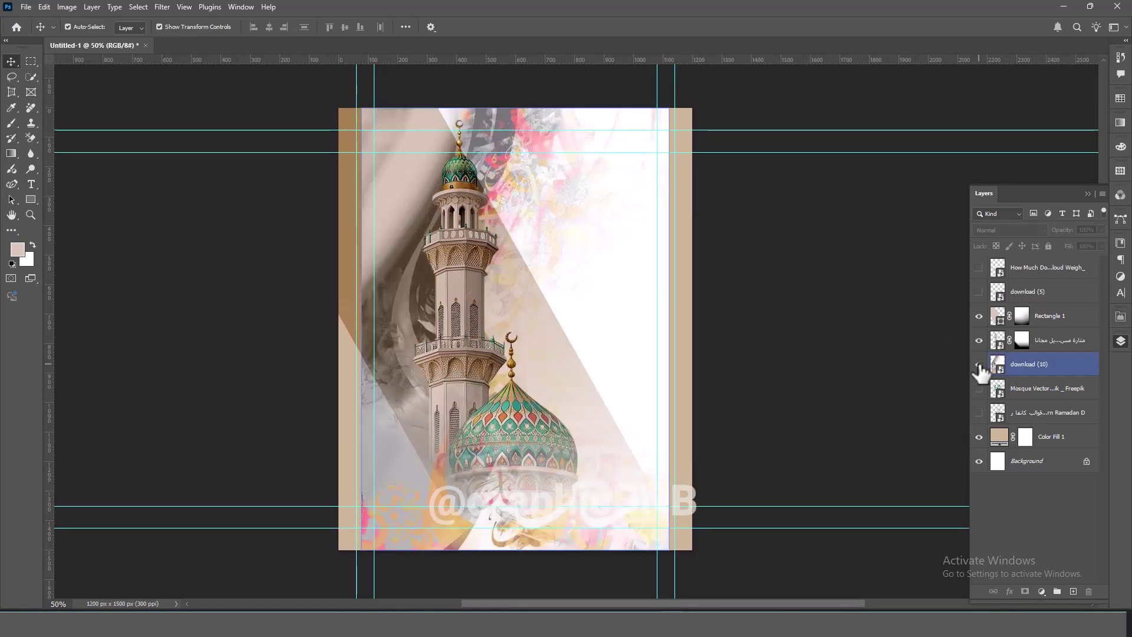
ctrl+click(632, 319)
right_click(632, 319)
click(655, 324)
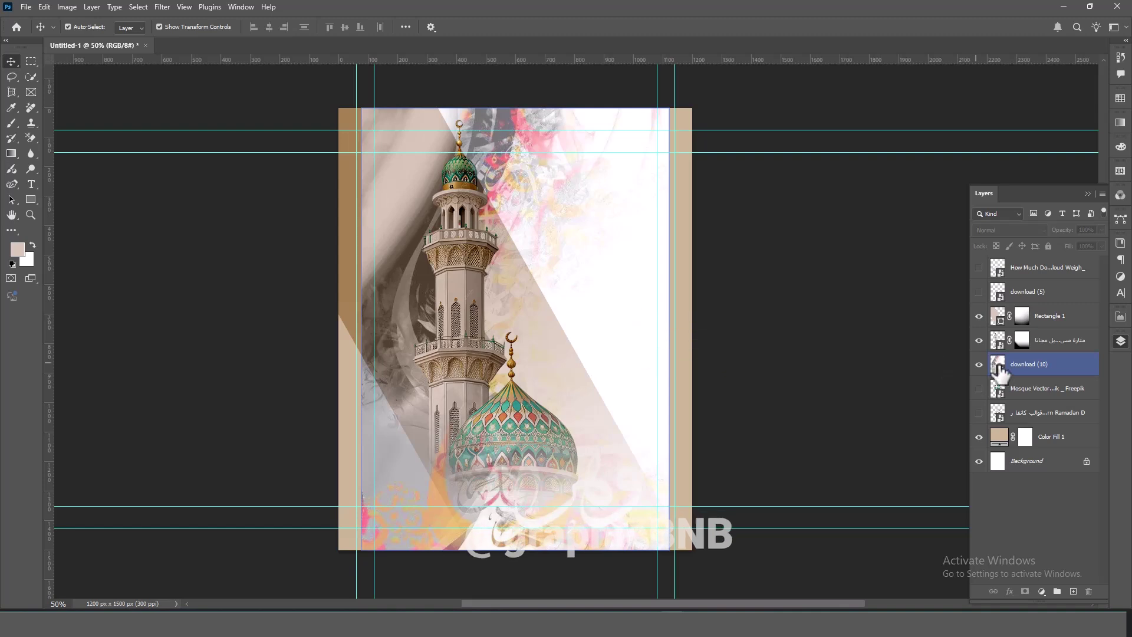
drag(1053, 364, 1053, 309)
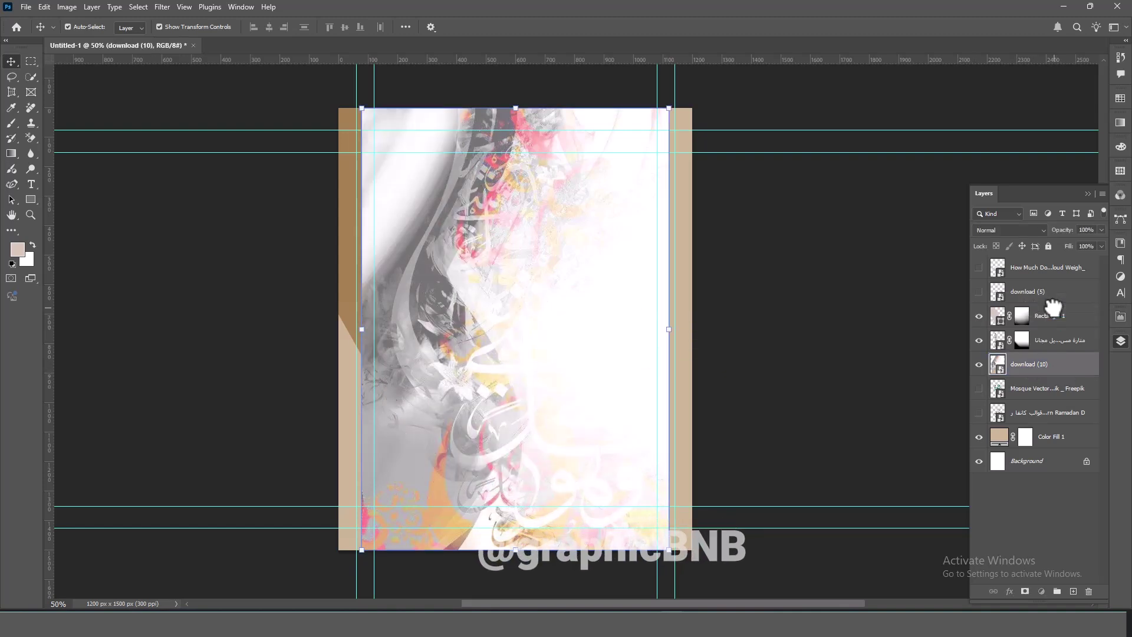
- Flip the download (10) texture horizontally and scale it to about 57.75%, extending it past the poster's right edge
key(ctrl+t)
right_click(617, 304)
click(648, 517)
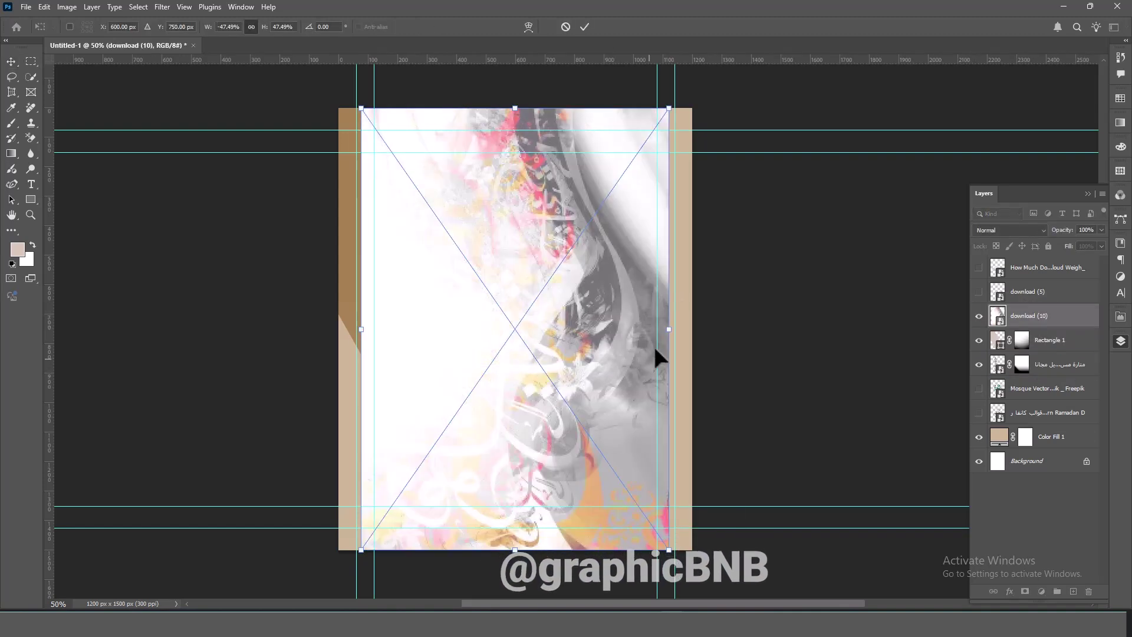
drag(669, 328, 741, 341)
key(Return)
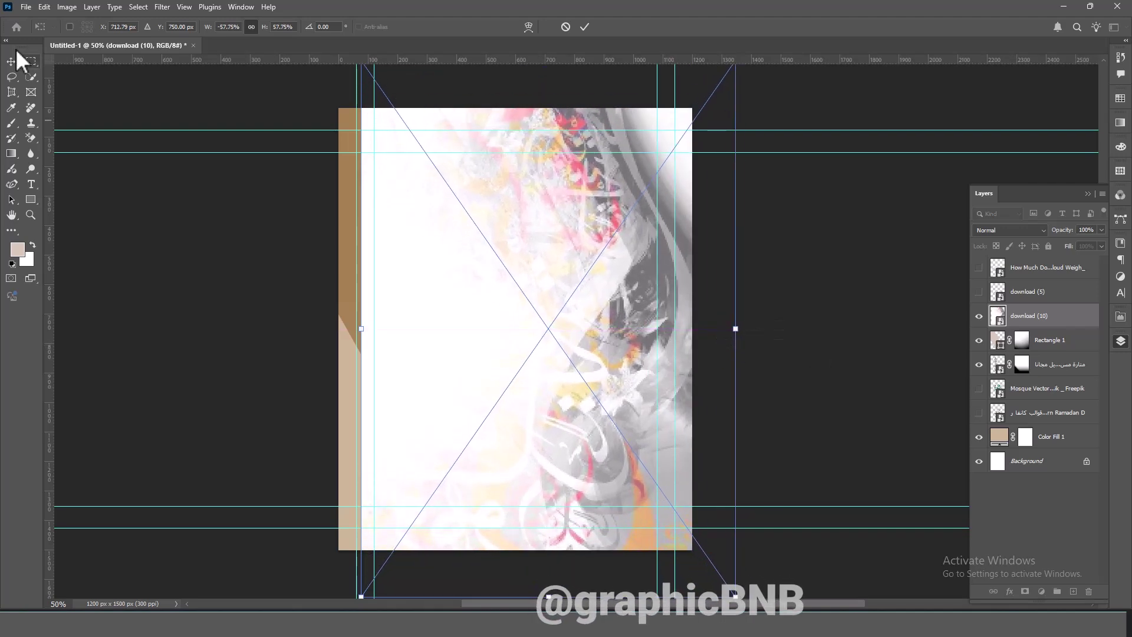
- Set the download (10) texture's blend mode to Soft Light and move the layer below the minaret
click(1009, 230)
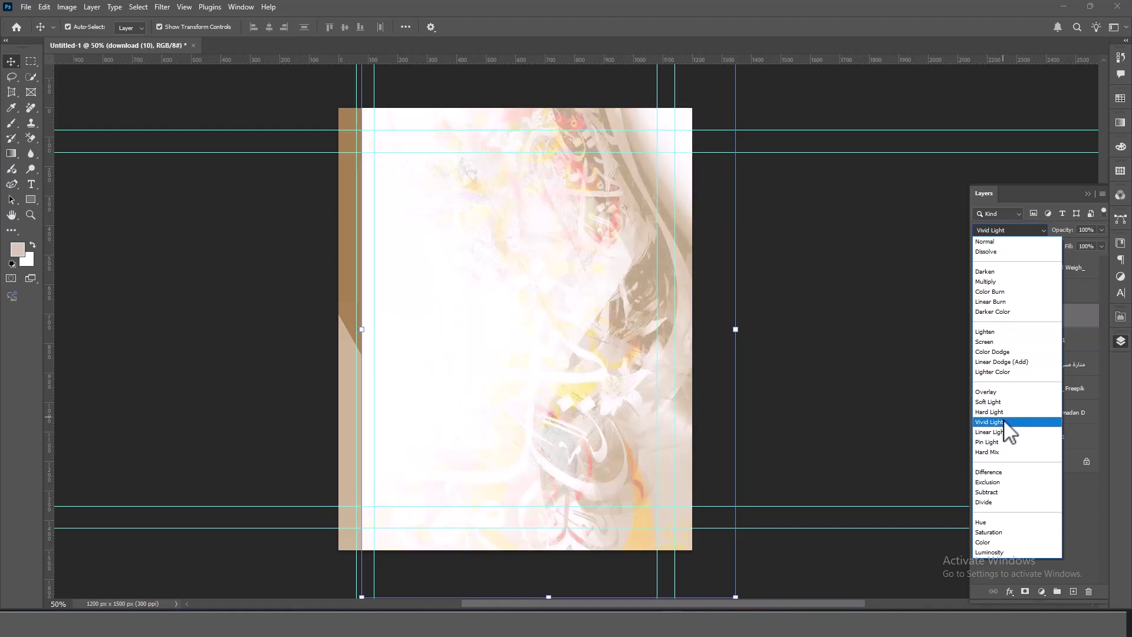
click(999, 403)
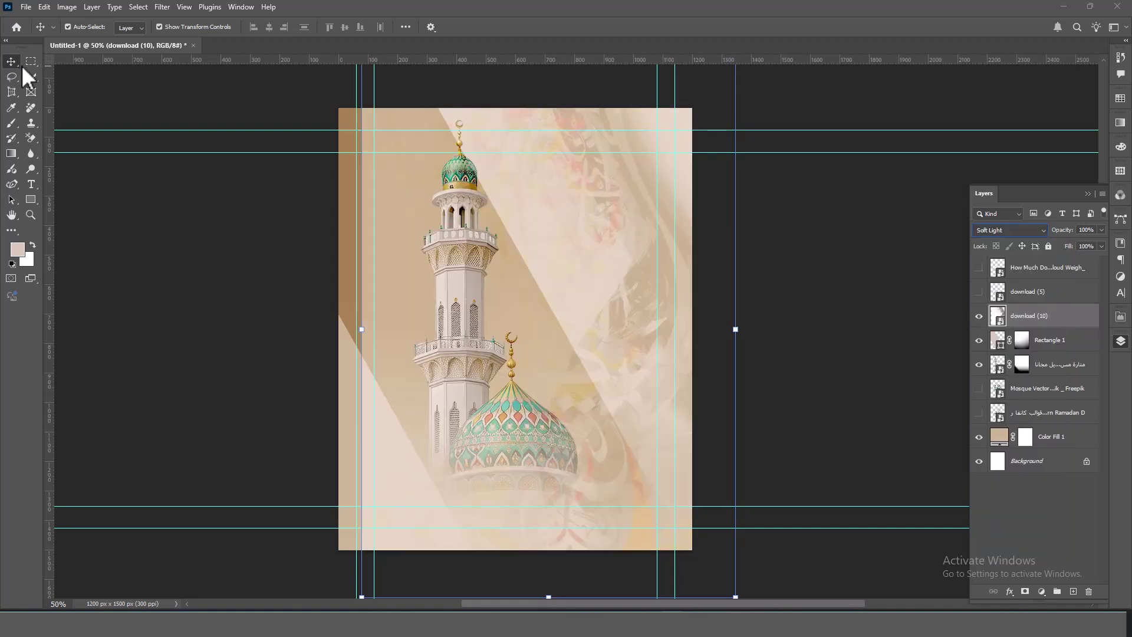
drag(1003, 317, 1026, 379)
- Enlarge the download (10) texture to about 63% so it covers the poster's left edge
drag(361, 330, 327, 327)
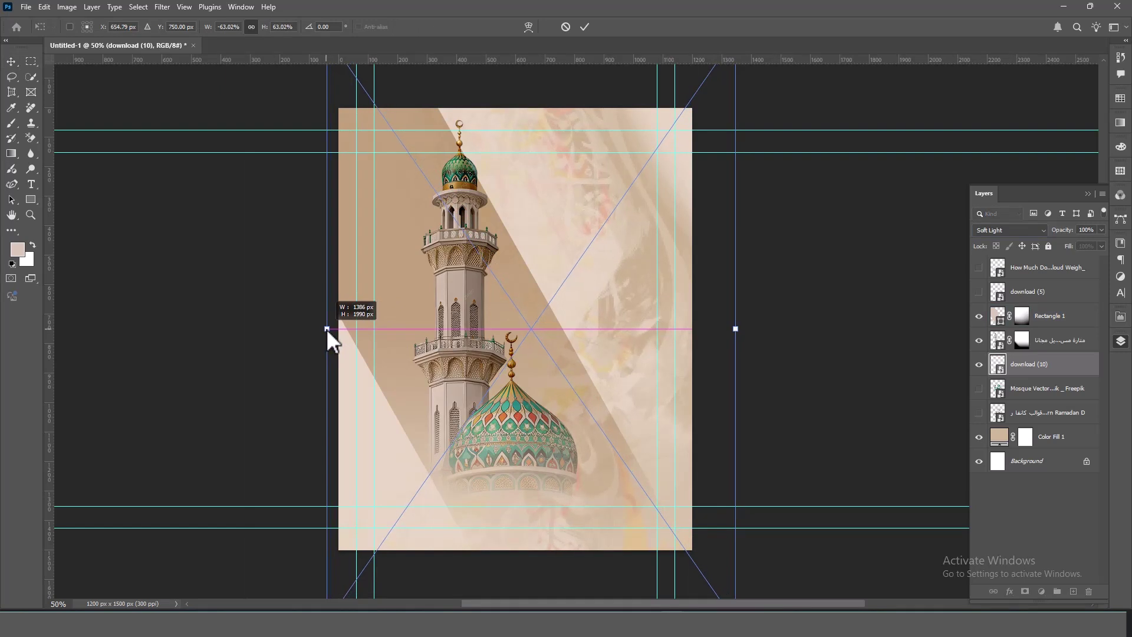
click(885, 325)
scroll(625, 390, down, 2)
- Set the download (10) texture layer's opacity to 57%
click(625, 389)
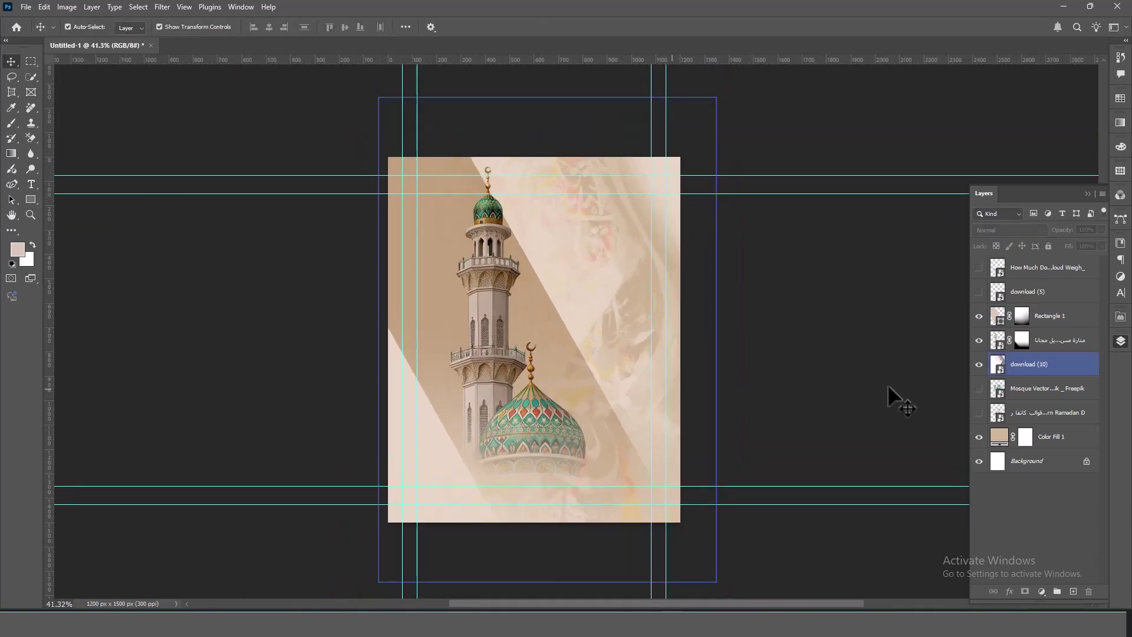
click(1057, 235)
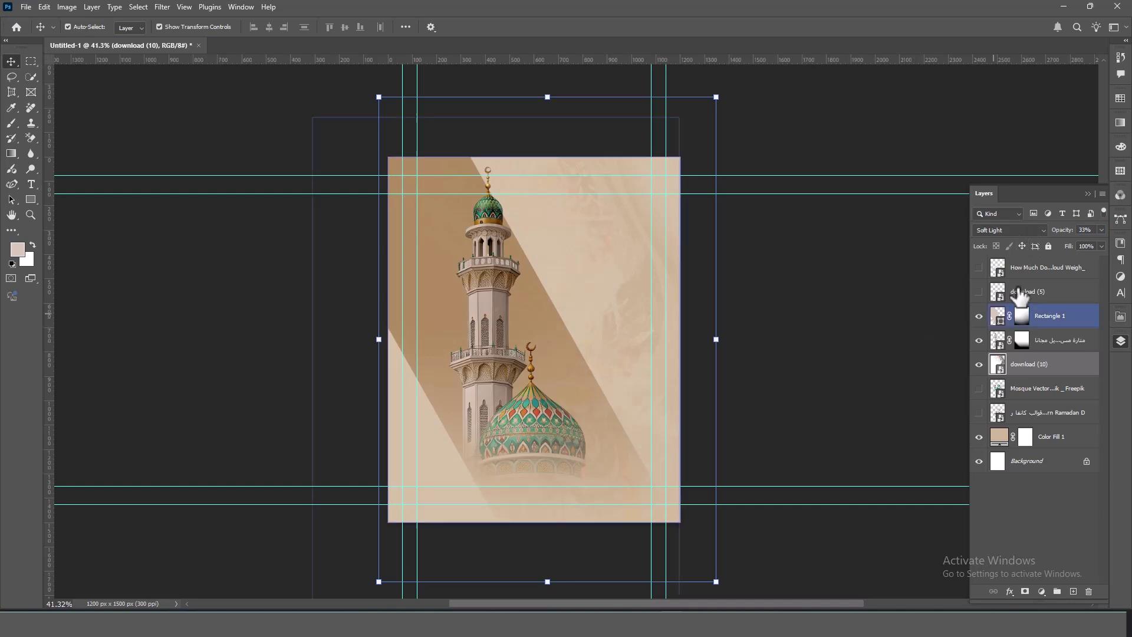
click(879, 306)
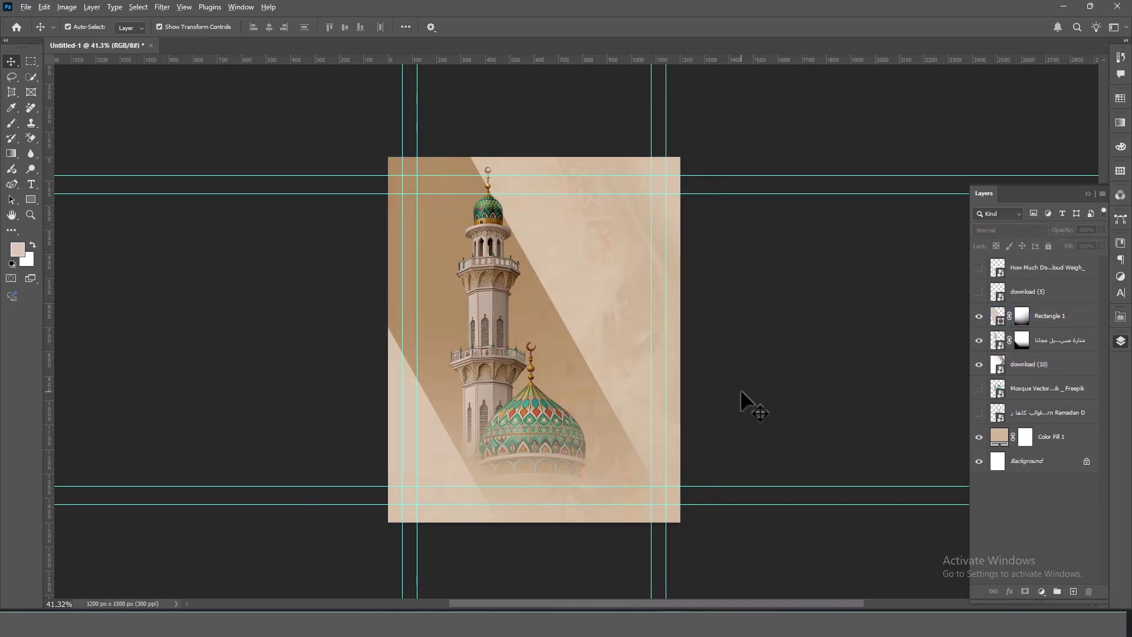
click(642, 356)
scroll(645, 356, up, 2)
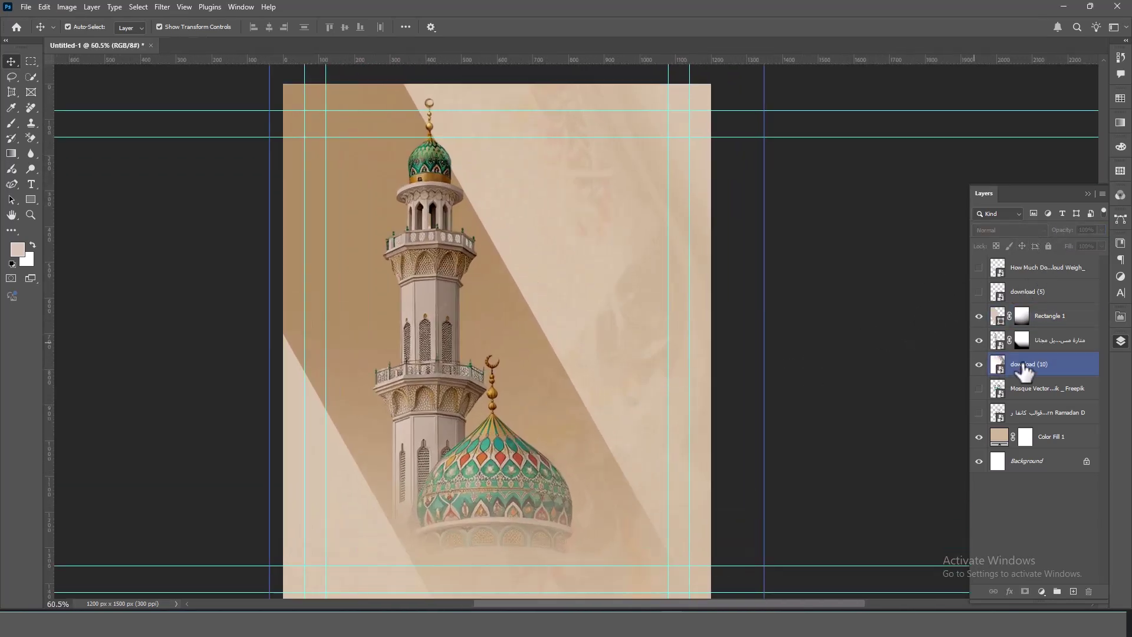
click(1070, 371)
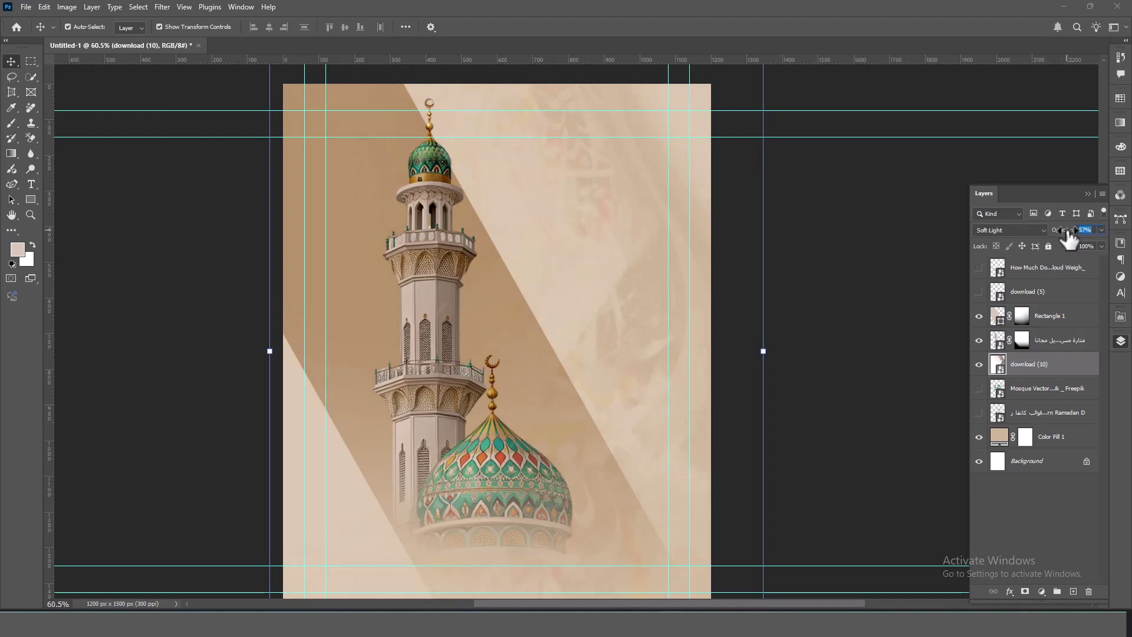
click(793, 333)
scroll(826, 370, down, 2)
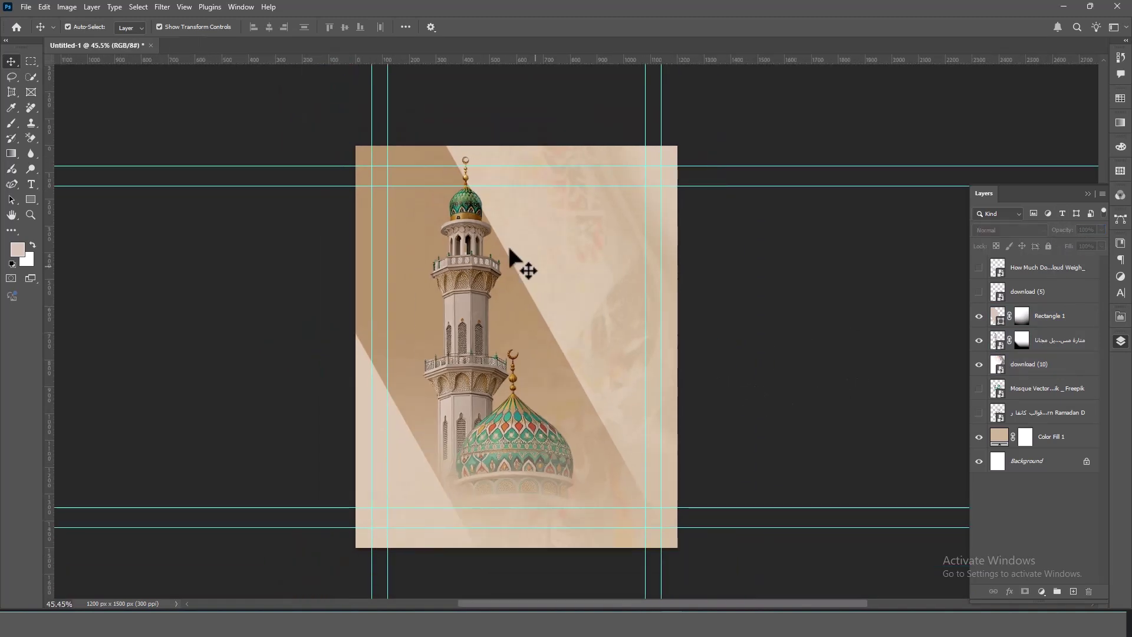
click(371, 172)
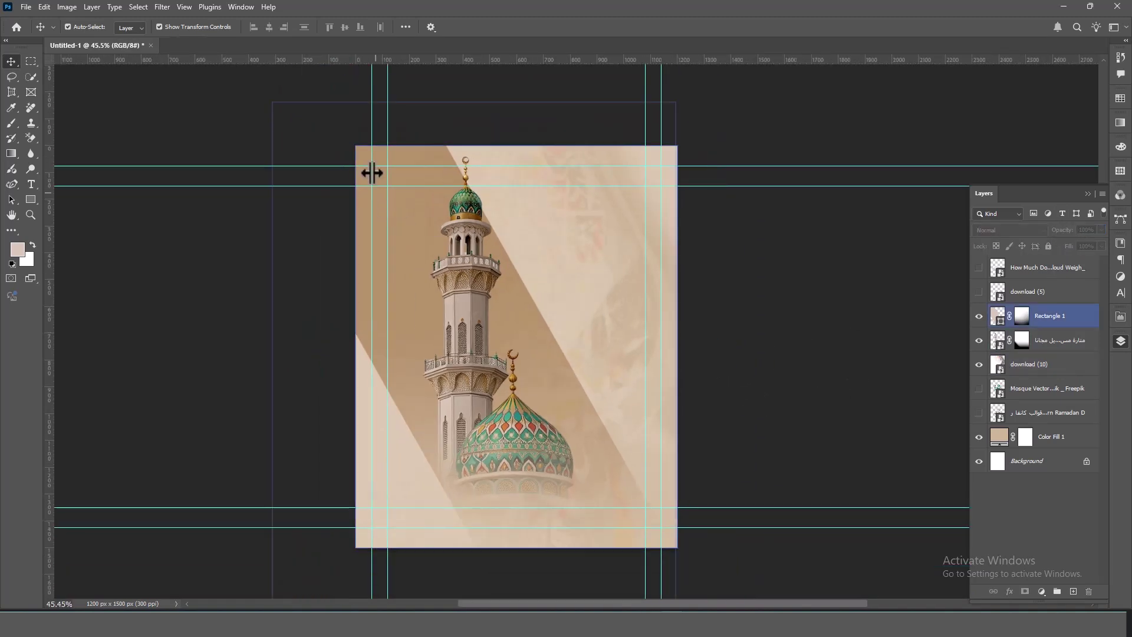
mouse_move(778, 619)
click(767, 568)
key(alt+Tab)
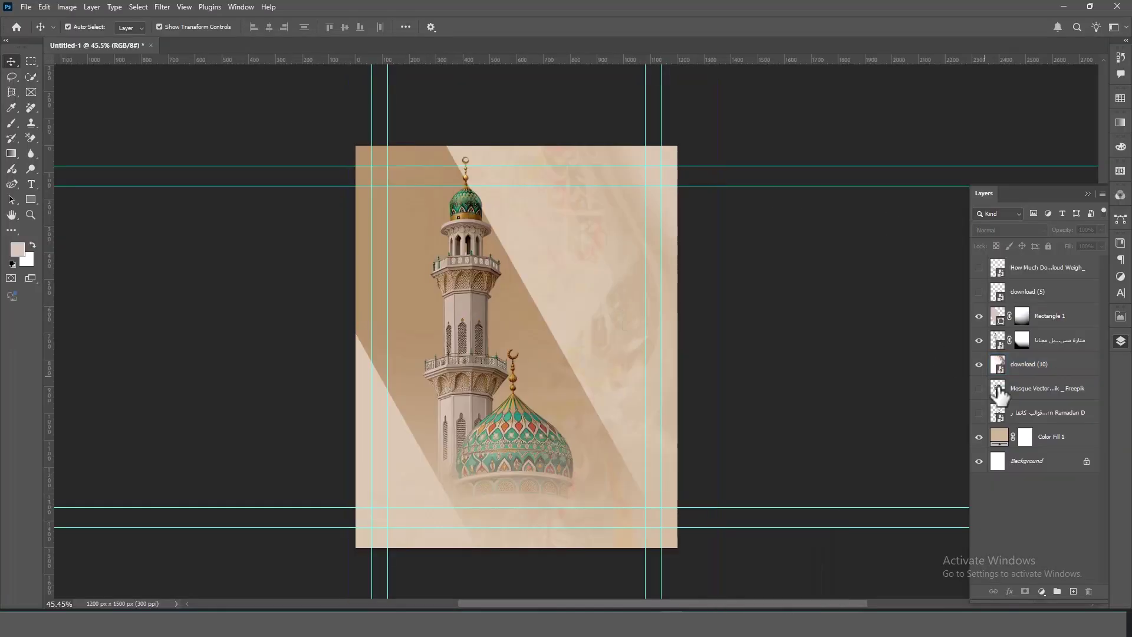
- Show the green Jummah calligraphy, bring its layer to the top of the stack and move it beside the minaret
click(980, 388)
click(563, 293)
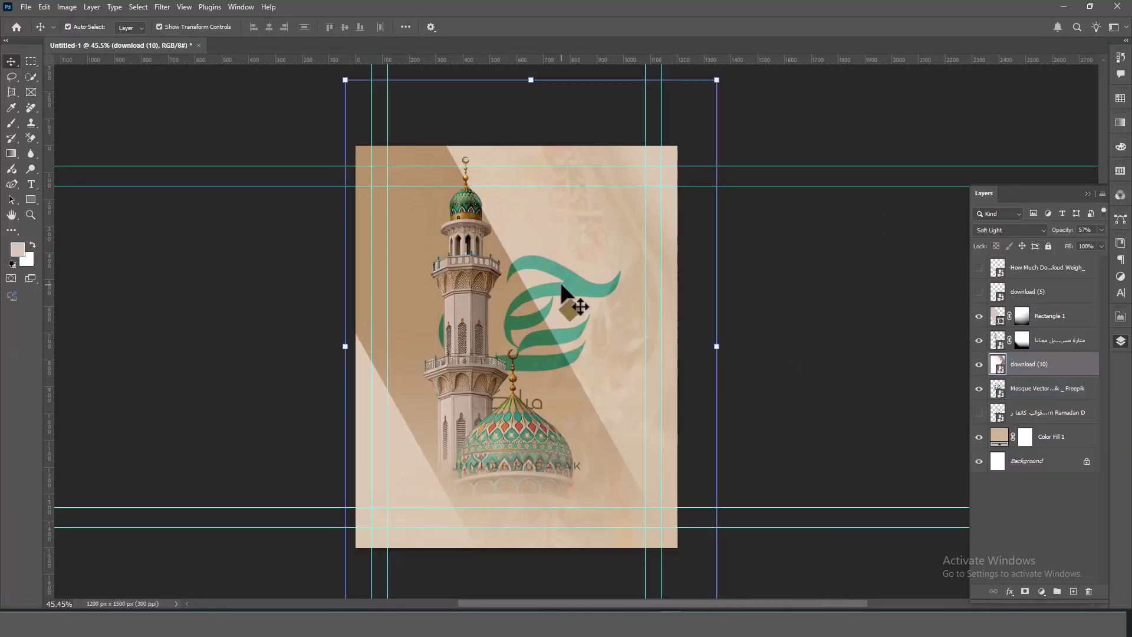
drag(1059, 380, 1043, 264)
drag(565, 277, 629, 233)
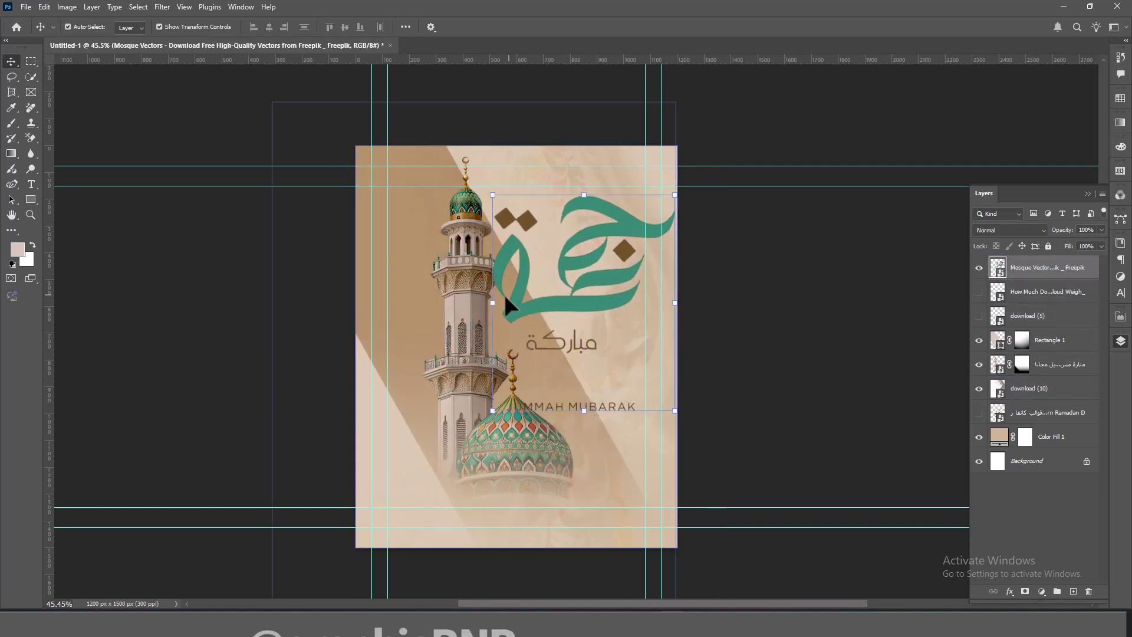
- Scale the Jummah calligraphy to about 28% and place it in the poster's upper-right area, clear of the minaret
key(ctrl+t)
drag(753, 290, 652, 283)
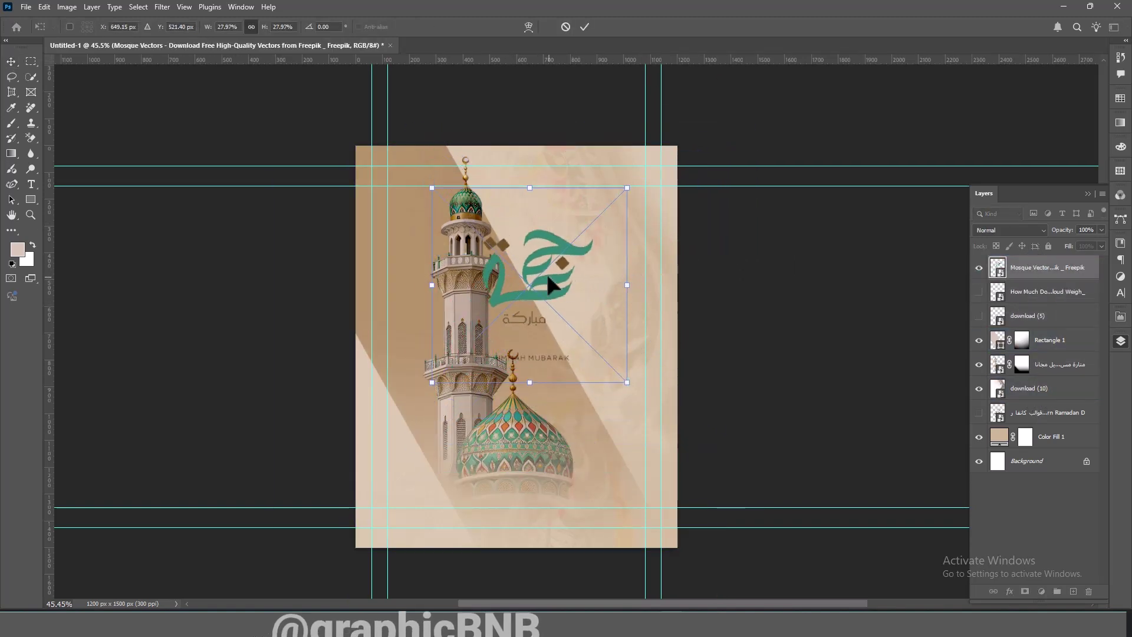
drag(557, 292, 610, 268)
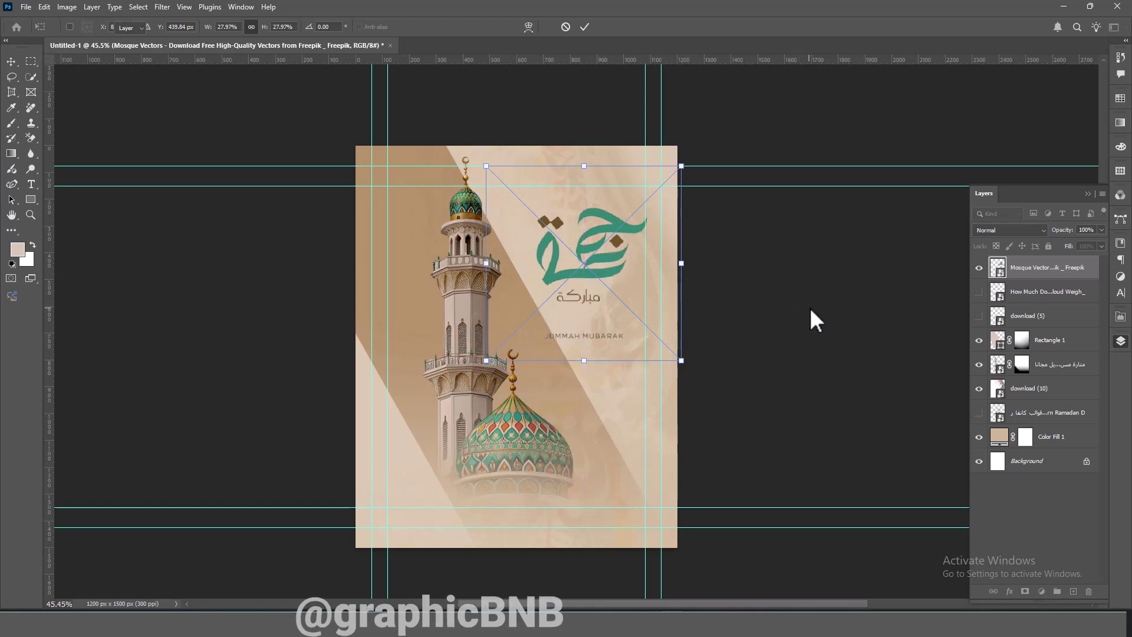
key(Return)
- Rasterize the Jummah calligraphy layer so it can be erased
click(588, 266)
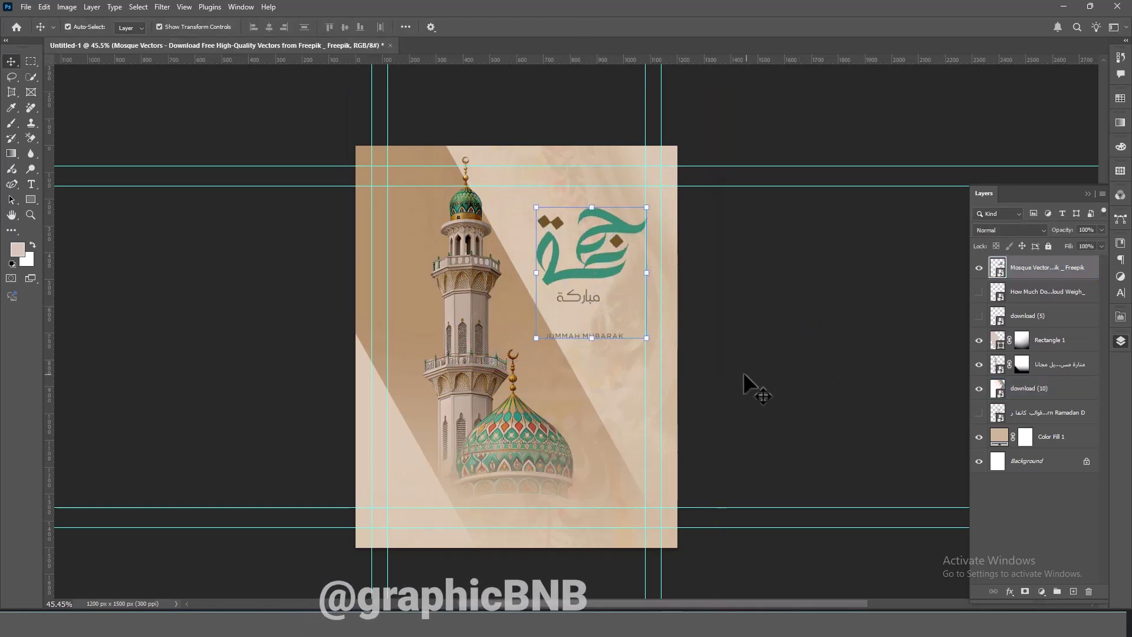
key(e)
click(750, 331)
click(519, 230)
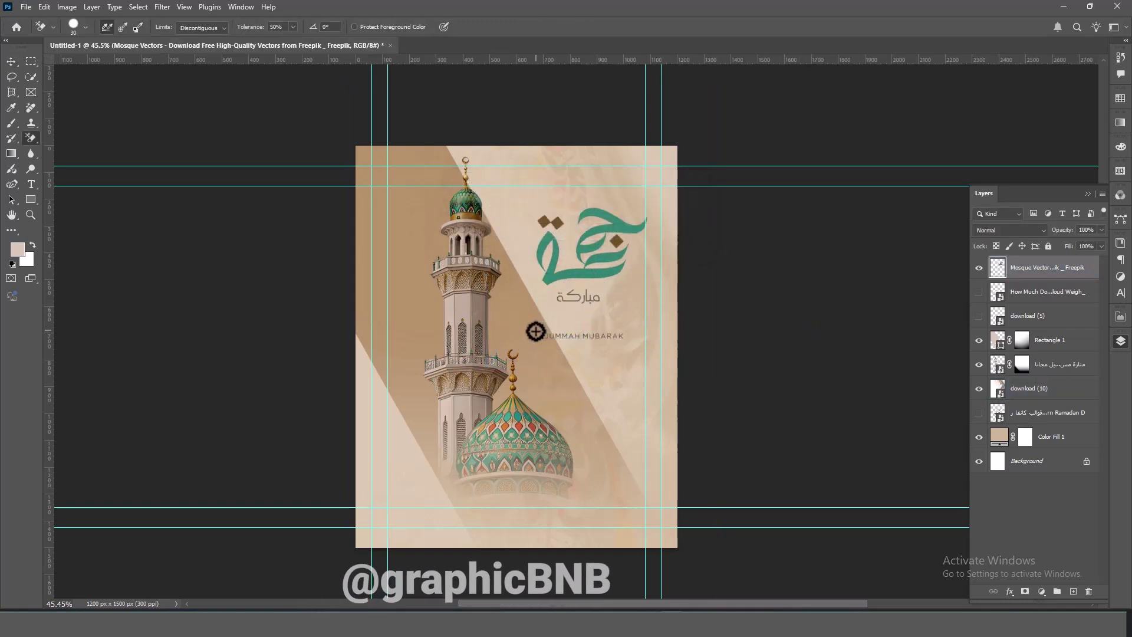
- Erase the small JUMMAH MUBARAK caption beneath the green Jummah calligraphy
key(bracketright)
key(bracketright)
key(bracketright)
key(bracketright)
key(bracketright)
drag(586, 336, 625, 339)
mouse_move(493, 333)
mouse_down()
mouse_move(604, 332)
mouse_move(530, 325)
mouse_up()
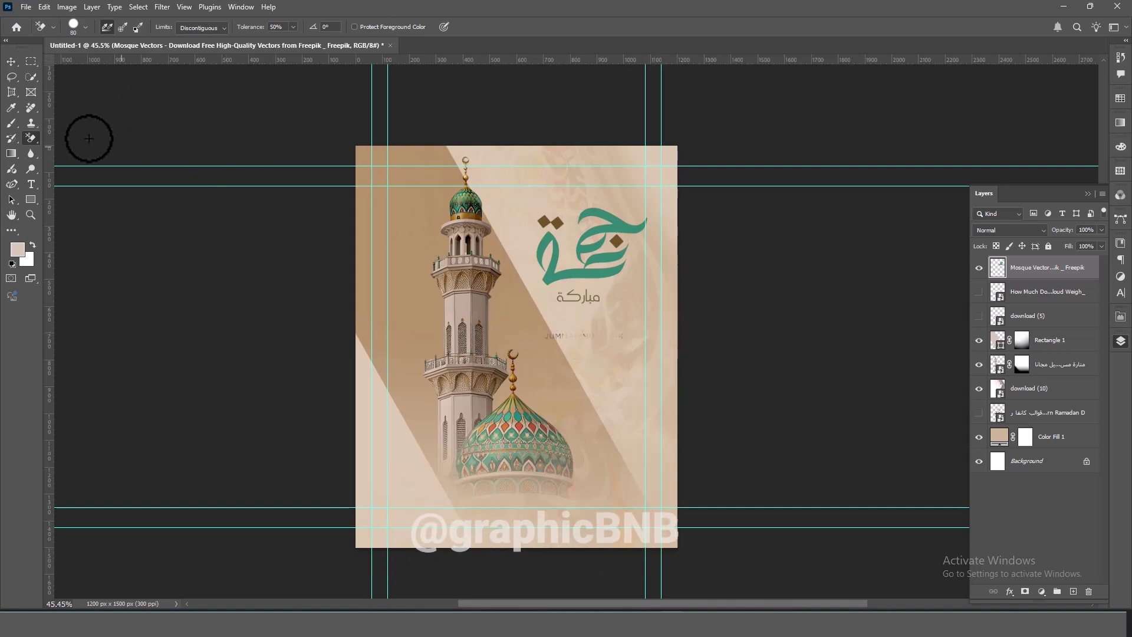
right_click(31, 137)
click(71, 138)
click(618, 344)
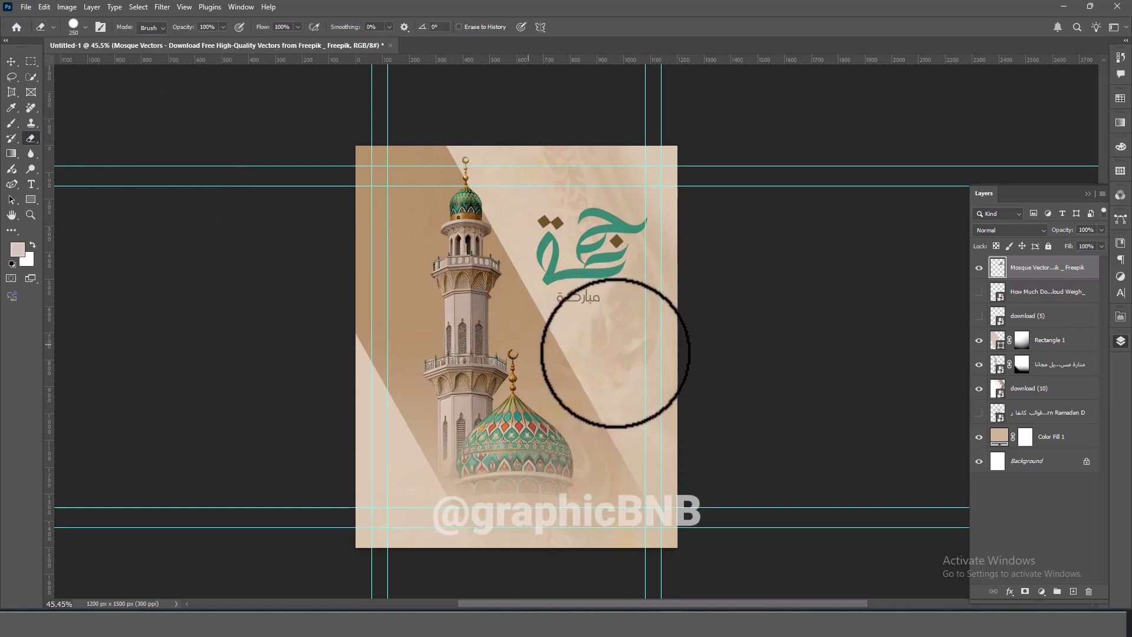
- Enlarge the Jummah calligraphy proportionally until its right edge meets the outermost right guide
key(v)
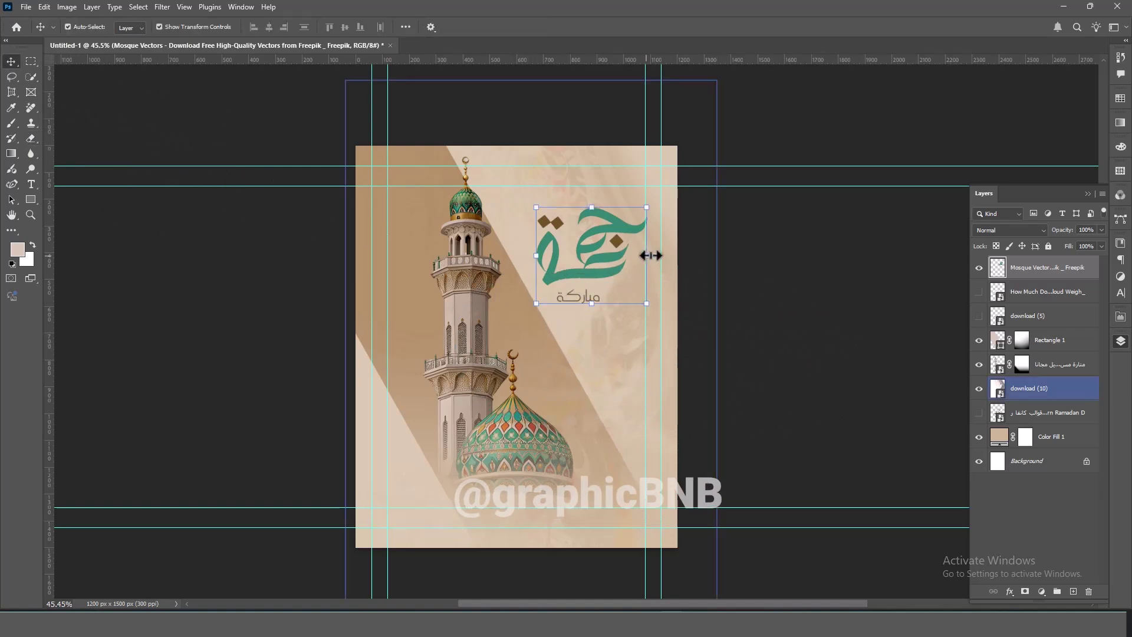
drag(647, 256, 660, 257)
key(Return)
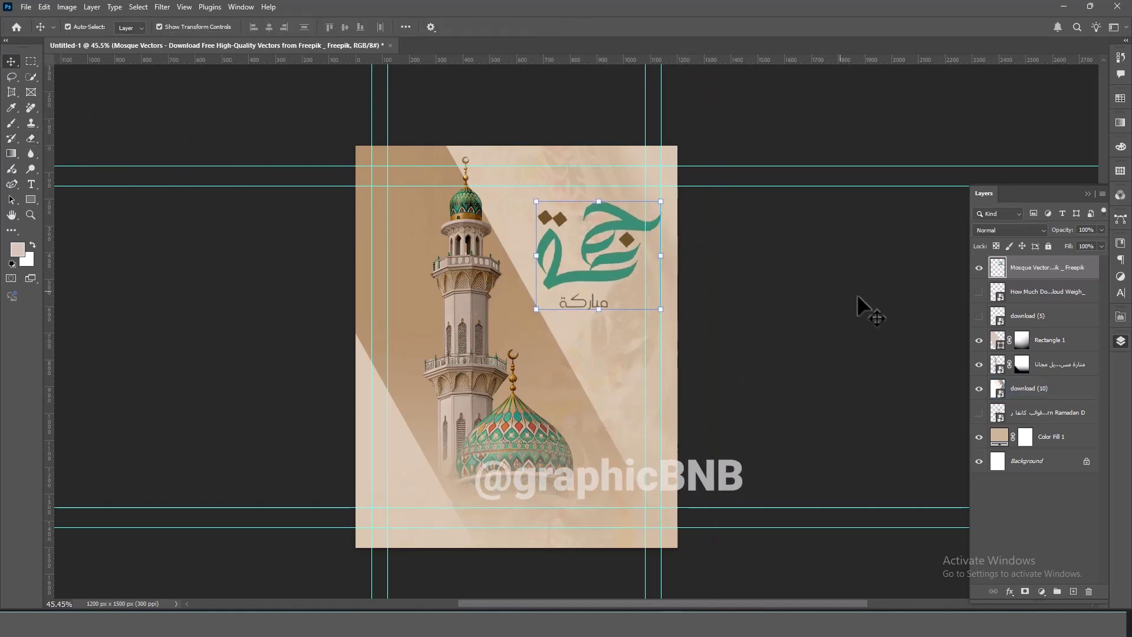
click(627, 270)
click(593, 263)
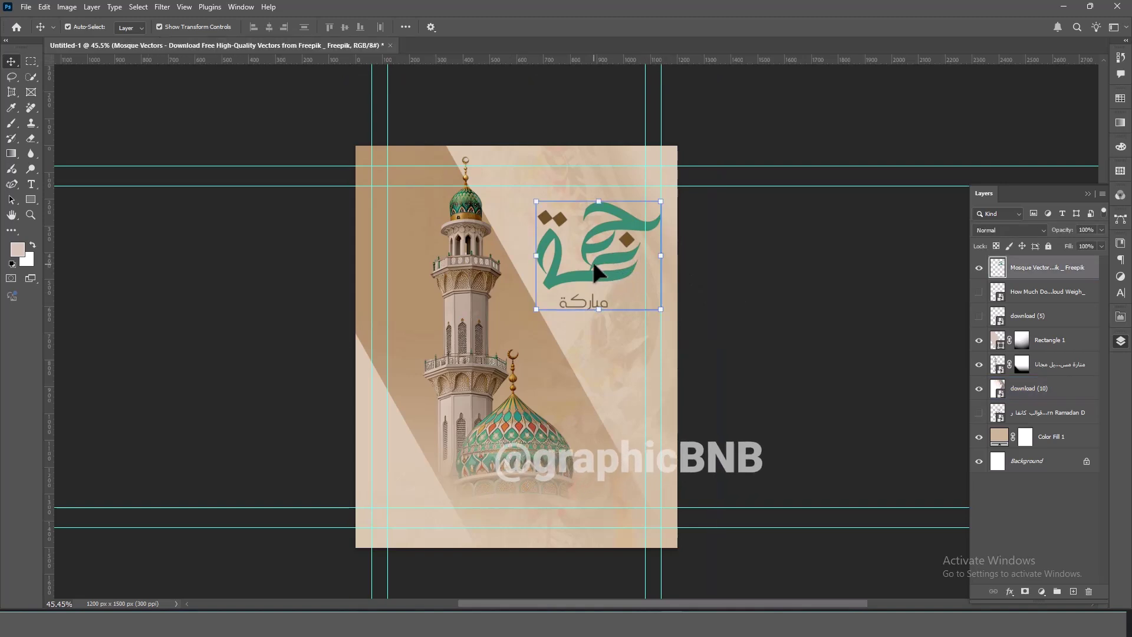
click(780, 283)
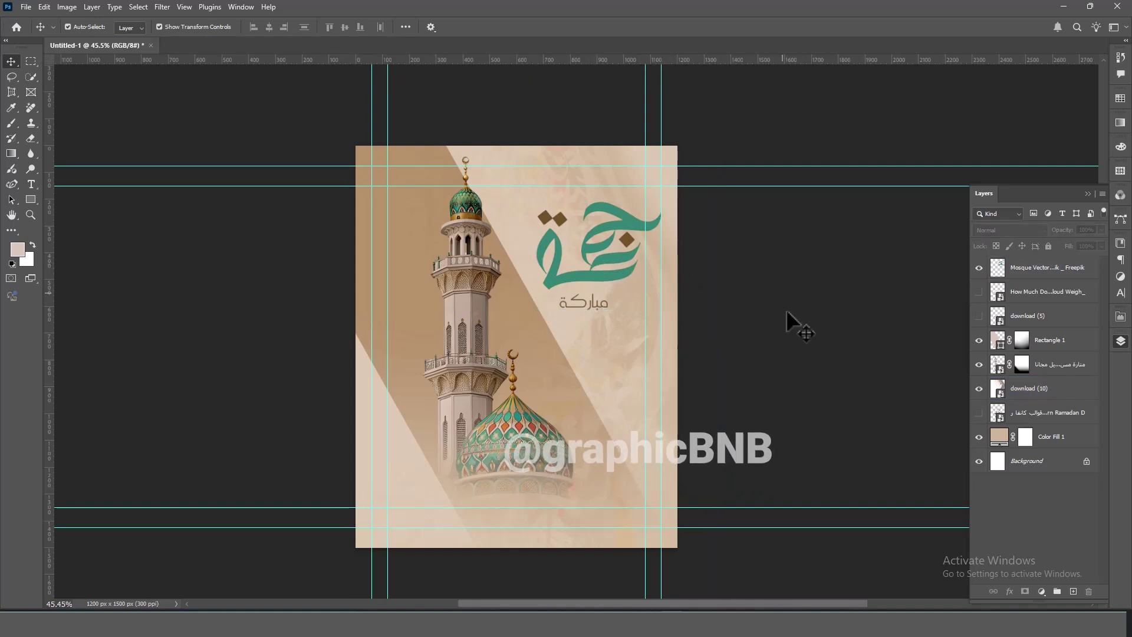
- Show the Ramadan Mubarak calligraphy, bring its layer to the top of the stack, and shrink it into the poster's upper-left corner
click(979, 412)
drag(1049, 412, 1023, 266)
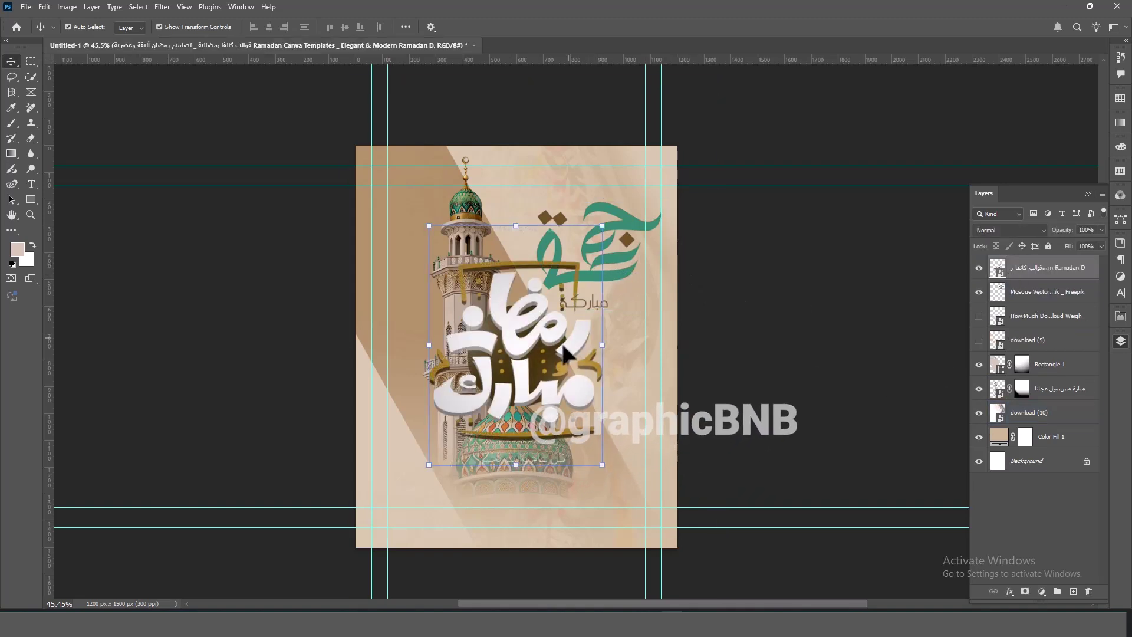
key(ctrl+t)
drag(657, 346, 381, 196)
key(Return)
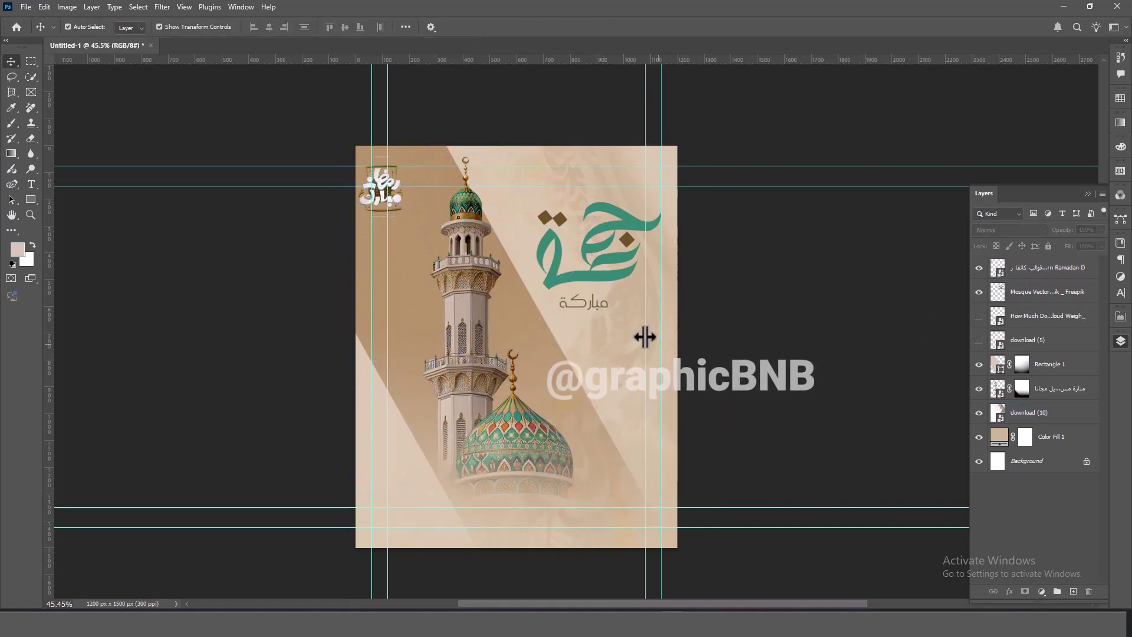
- Move the Jummah calligraphy straight down by about 80 px
drag(596, 271, 602, 299)
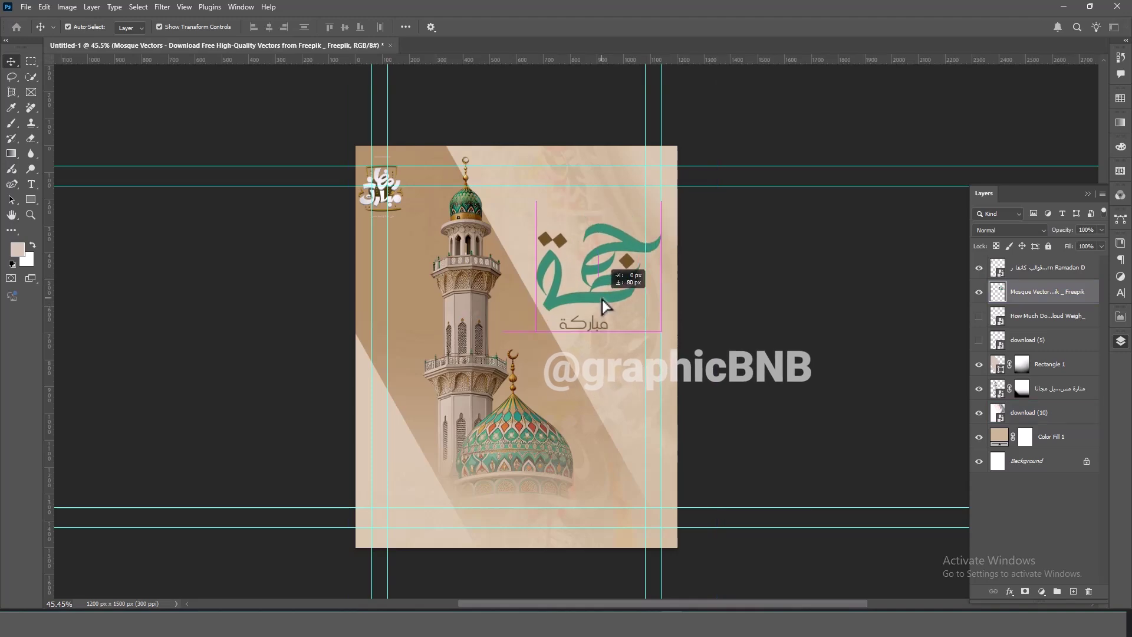
click(394, 180)
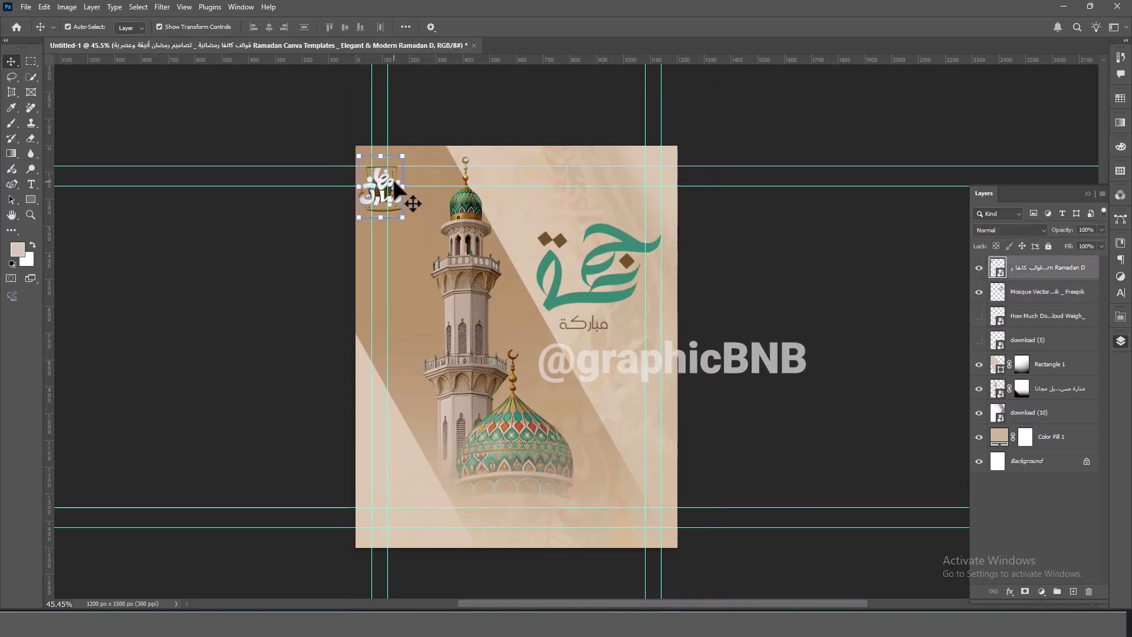
click(825, 266)
- Rasterize the Ramadan Mubarak calligraphy layer so it can be erased
scroll(358, 177, up, 5)
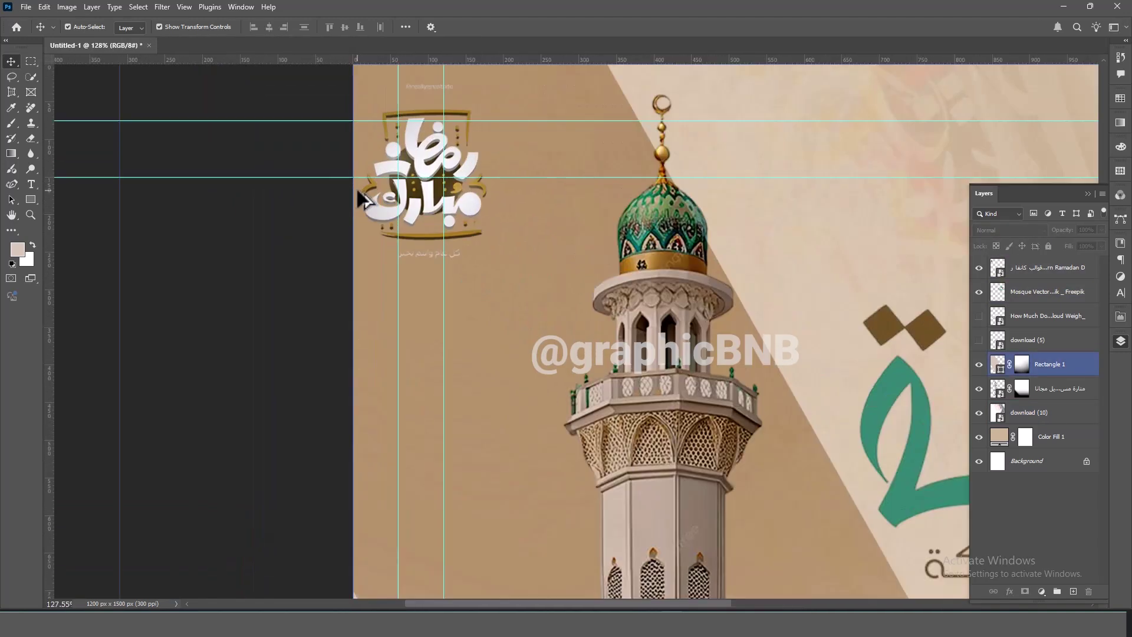
drag(464, 274, 460, 291)
click(452, 201)
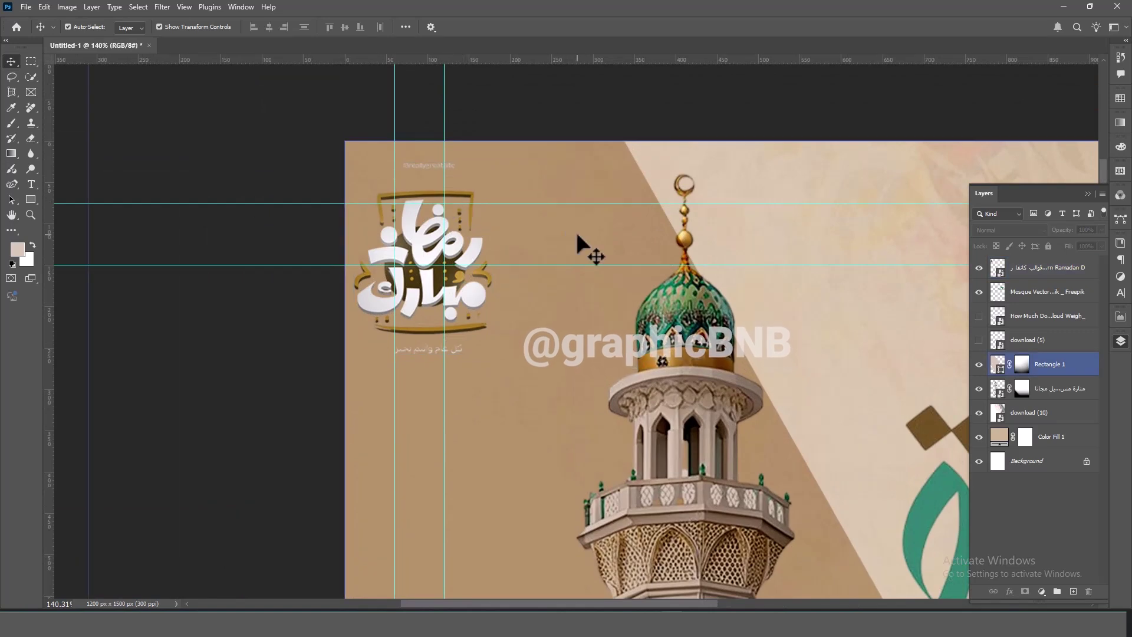
click(489, 265)
key(e)
click(435, 234)
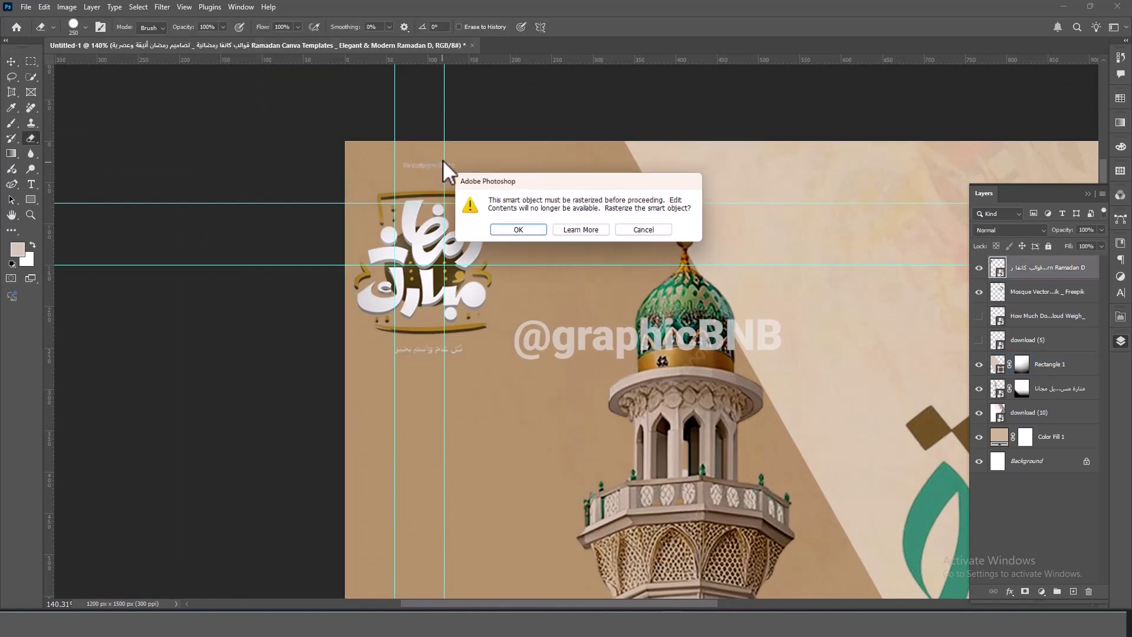
click(510, 231)
- Erase the small text lines above and below the Ramadan Mubarak calligraphy with an eraser of size 45
key(bracketleft)
key(bracketleft)
key(bracketleft)
key(bracketleft)
key(bracketleft)
key(bracketleft)
key(bracketleft)
key(bracketleft)
key(bracketleft)
key(bracketleft)
key(bracketleft)
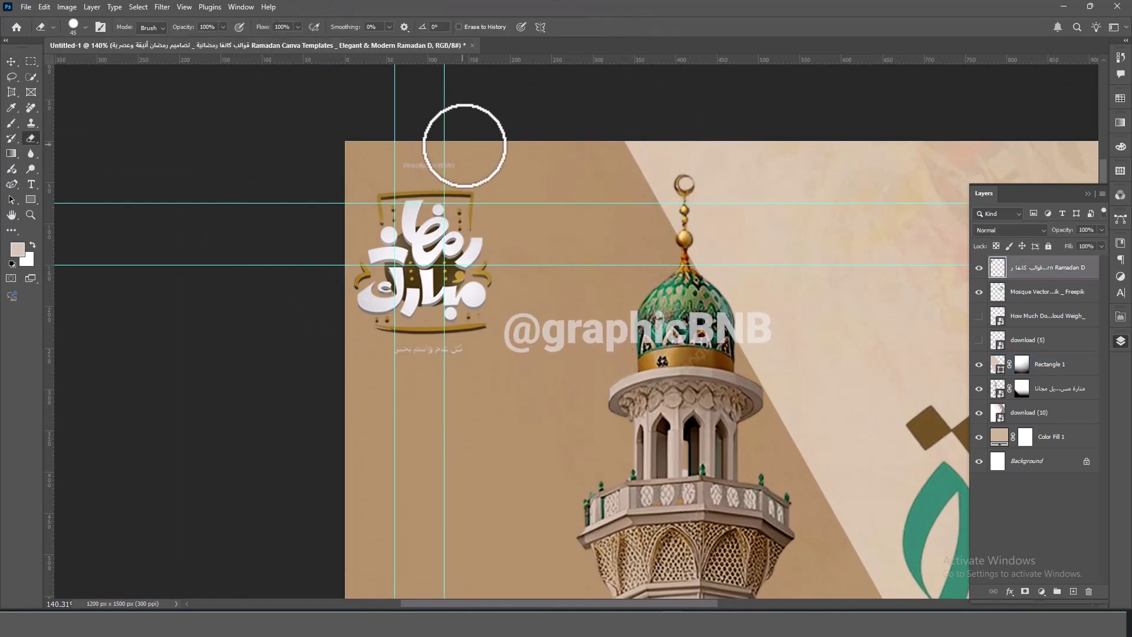
drag(475, 354, 371, 361)
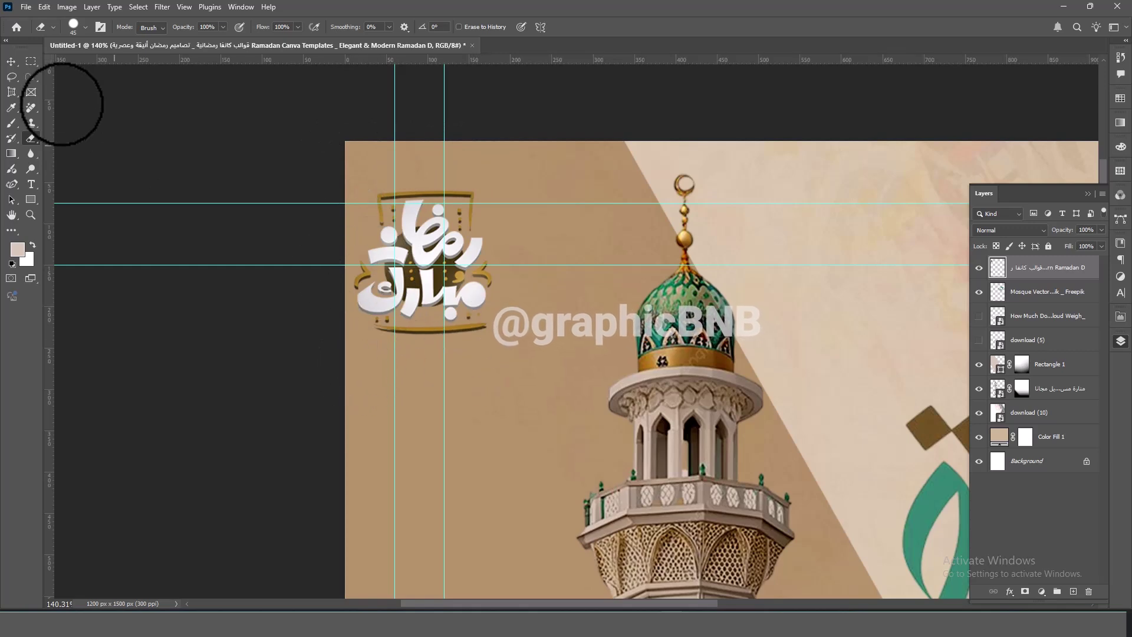
- Move the Jummah calligraphy back up in the poster's upper-right area
click(11, 61)
scroll(345, 233, down, 5)
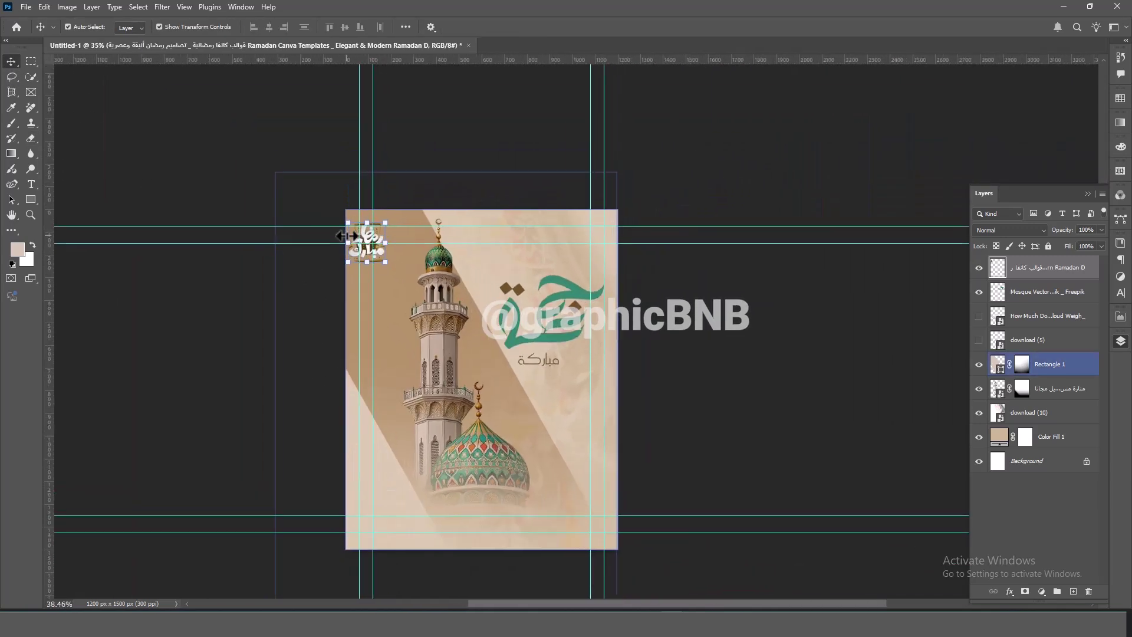
drag(521, 318, 536, 260)
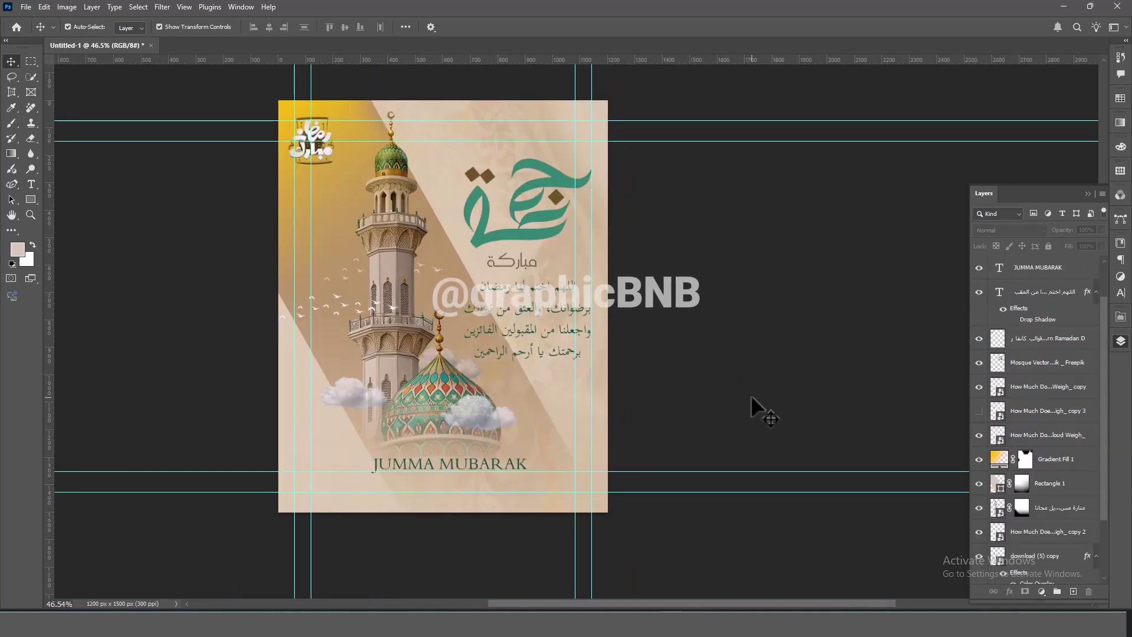
- Change the starting colour stop of the Gradient Fill 1 layer to the softer orange #f4ab4e
click(388, 395)
click(391, 400)
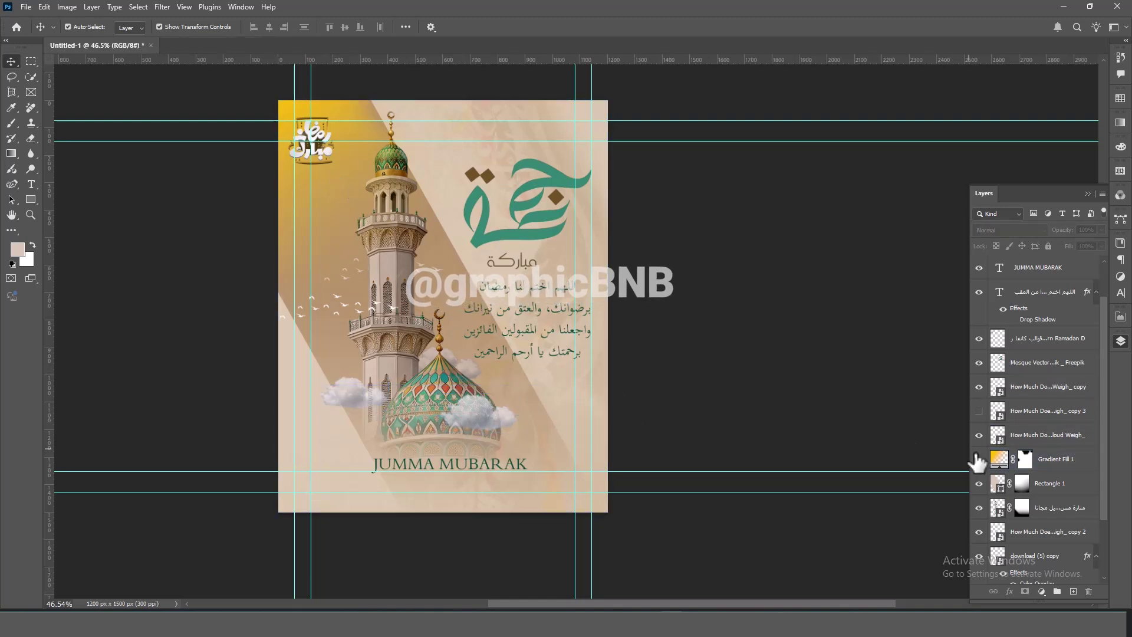
double_click(998, 458)
click(702, 350)
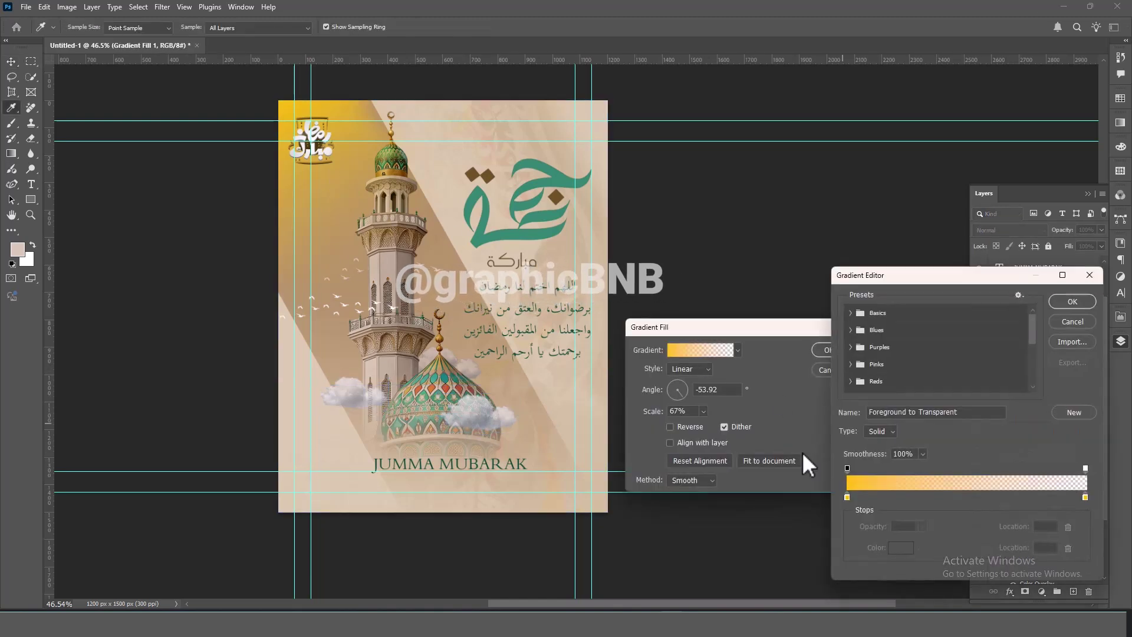
double_click(848, 497)
click(522, 351)
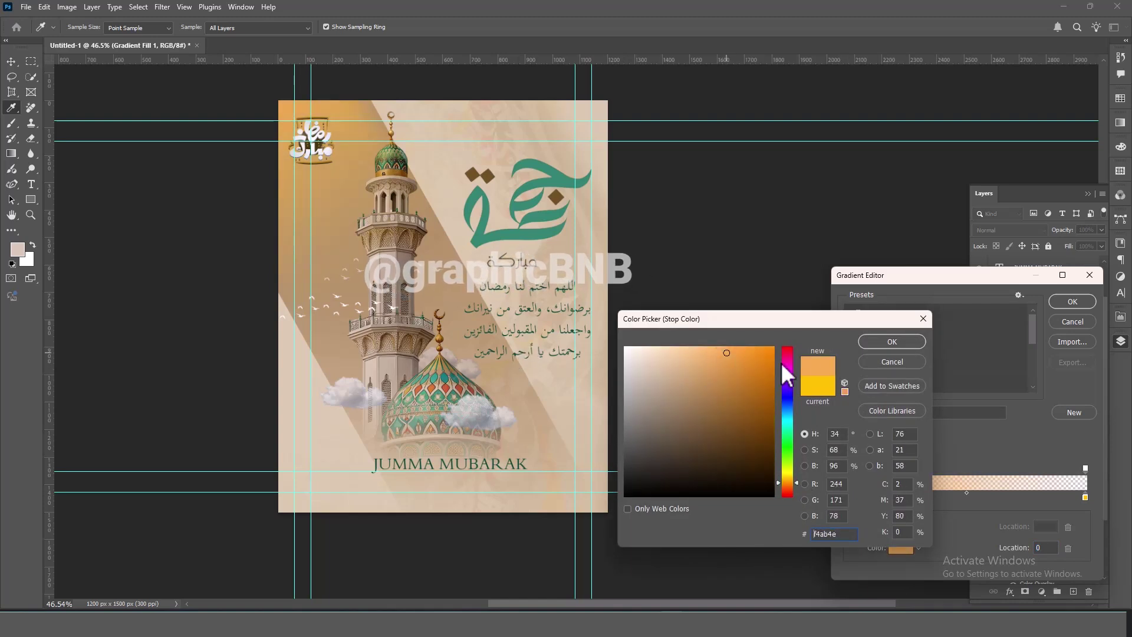
click(878, 343)
click(1083, 300)
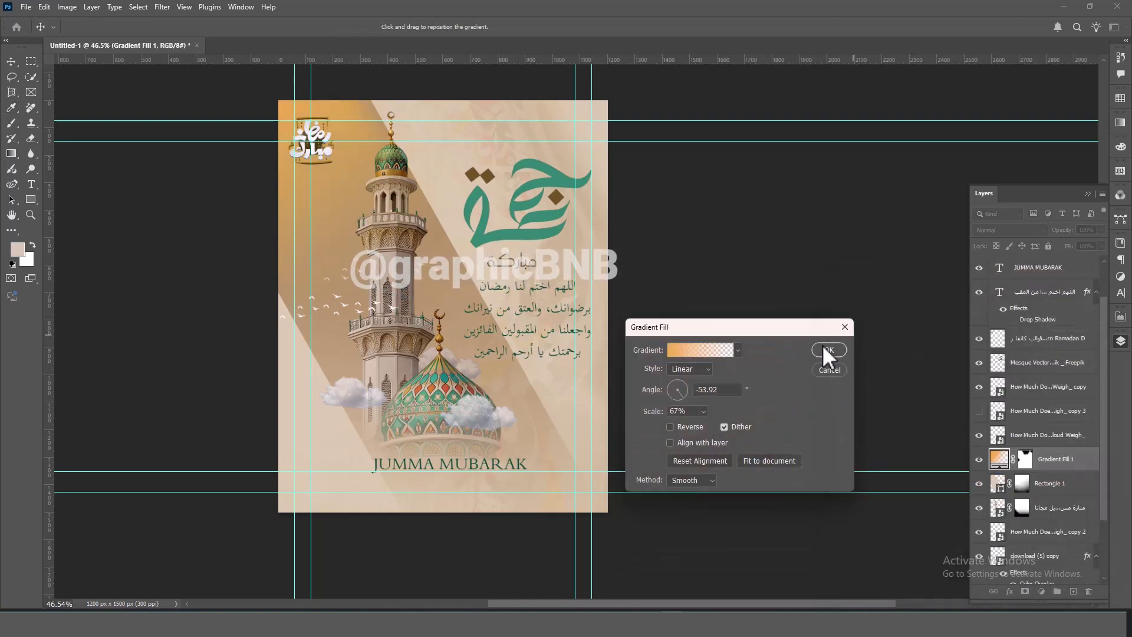
click(822, 348)
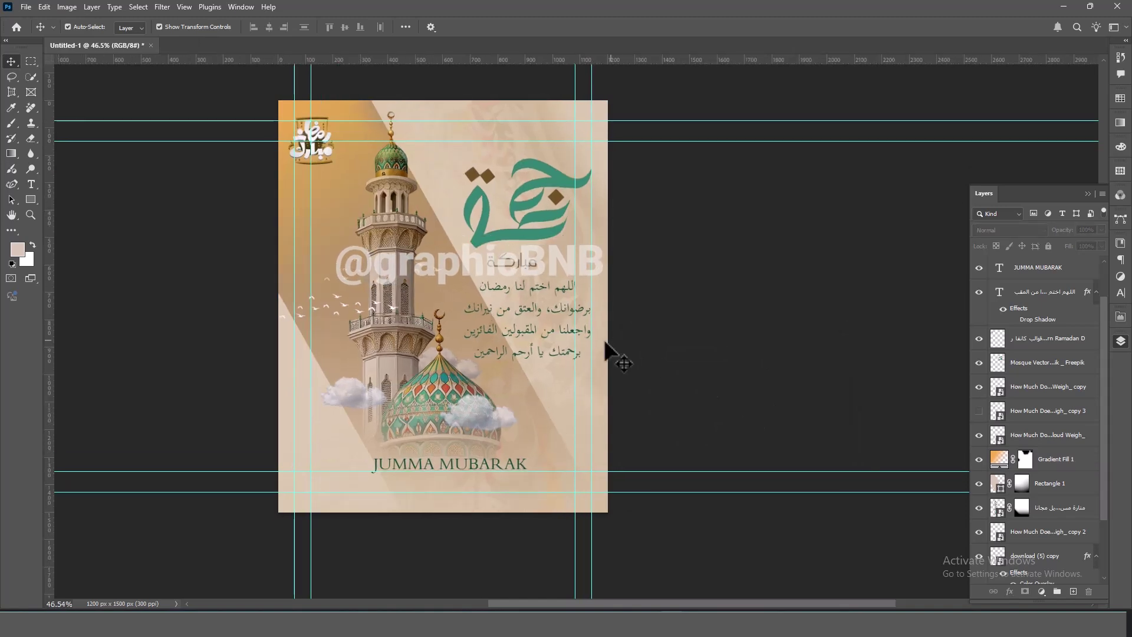
- Remove the outermost right vertical guide
mouse_move(606, 348)
mouse_down()
mouse_move(658, 358)
mouse_move(735, 402)
mouse_up()
click(683, 495)
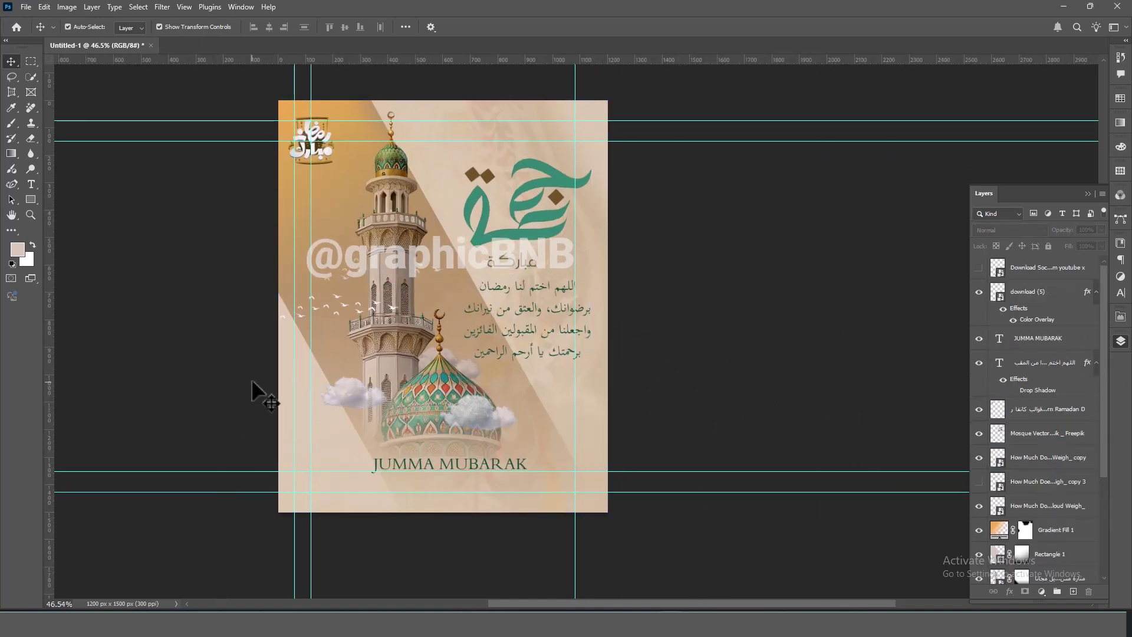
- Show the social media icons layer and give it a brown #715121 colour overlay sampled from the calligraphy's diamond dot
click(979, 269)
click(1049, 271)
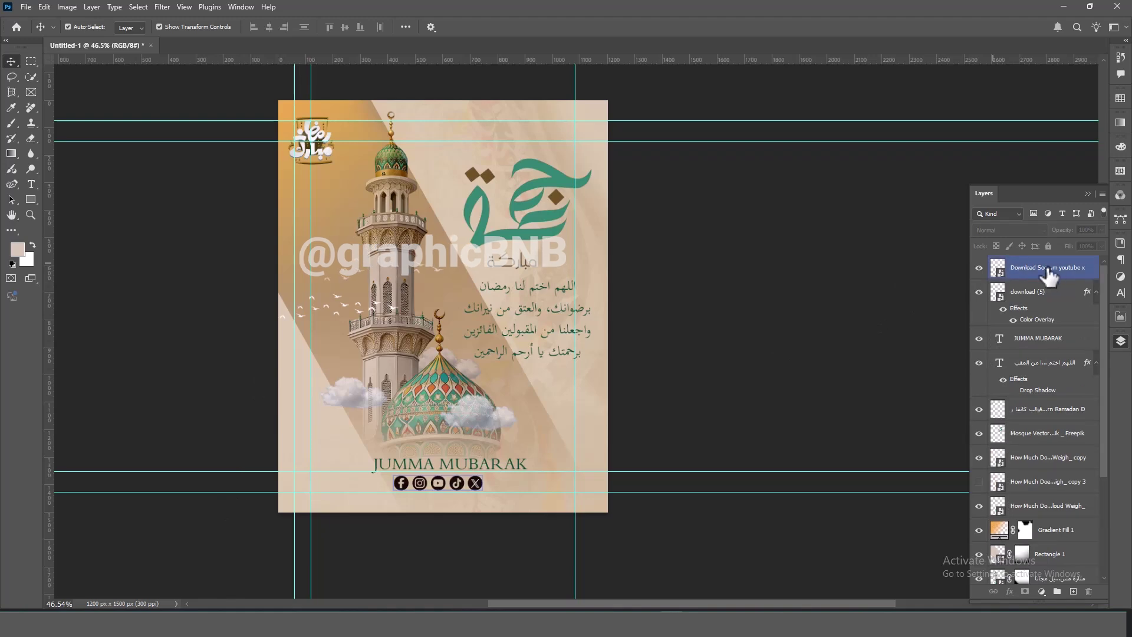
double_click(1096, 273)
drag(284, 281, 870, 263)
click(637, 470)
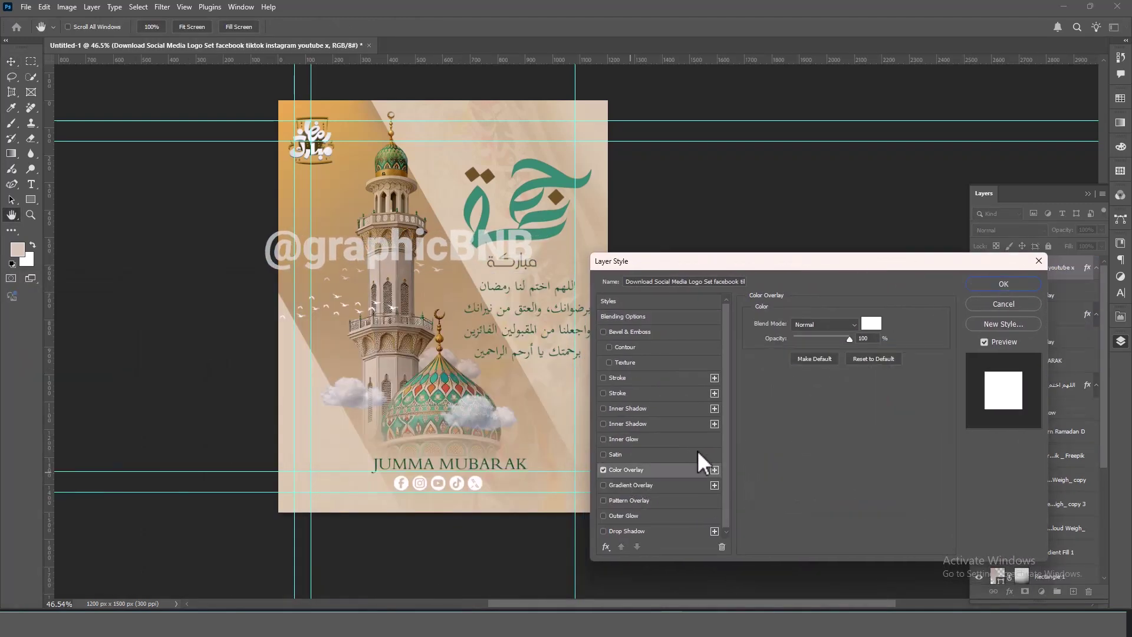
click(871, 325)
click(558, 197)
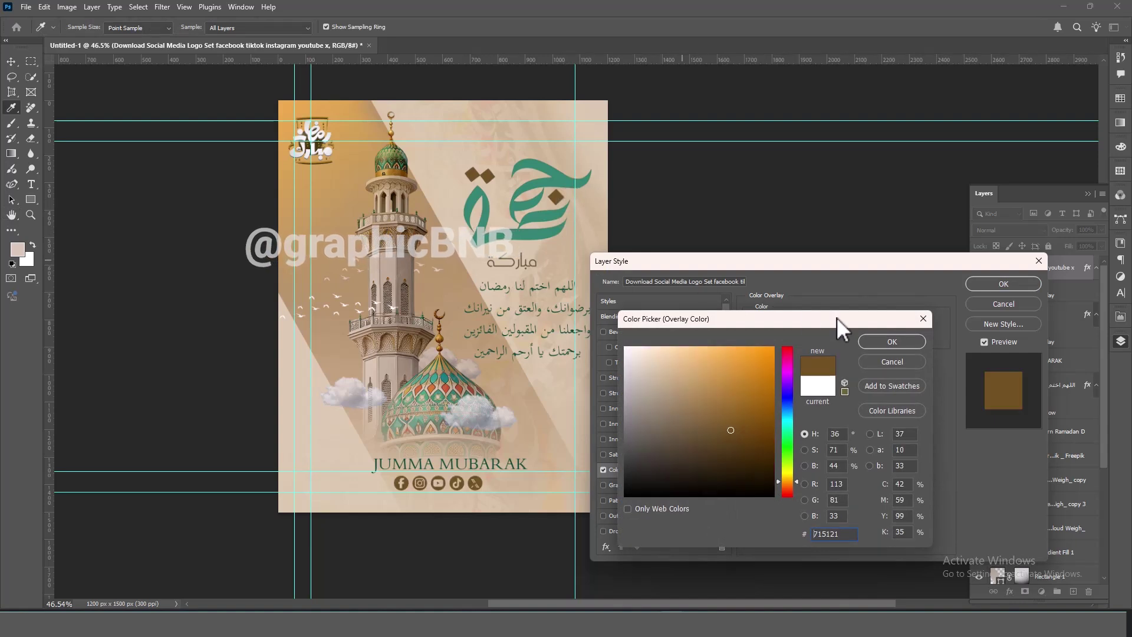
click(892, 341)
click(1002, 284)
click(741, 380)
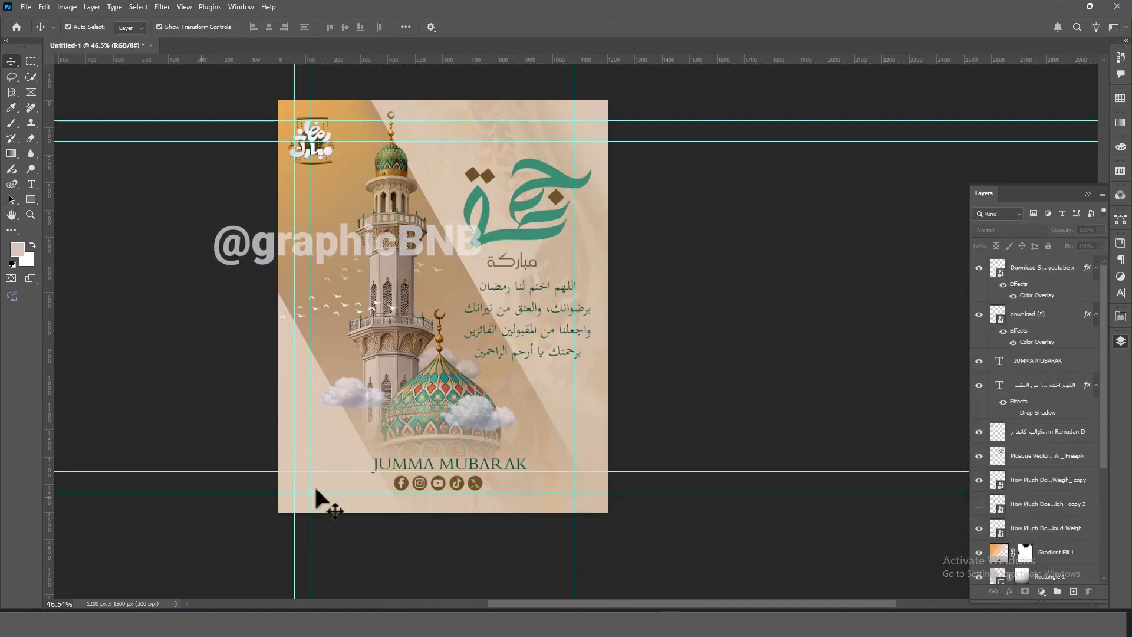
click(494, 466)
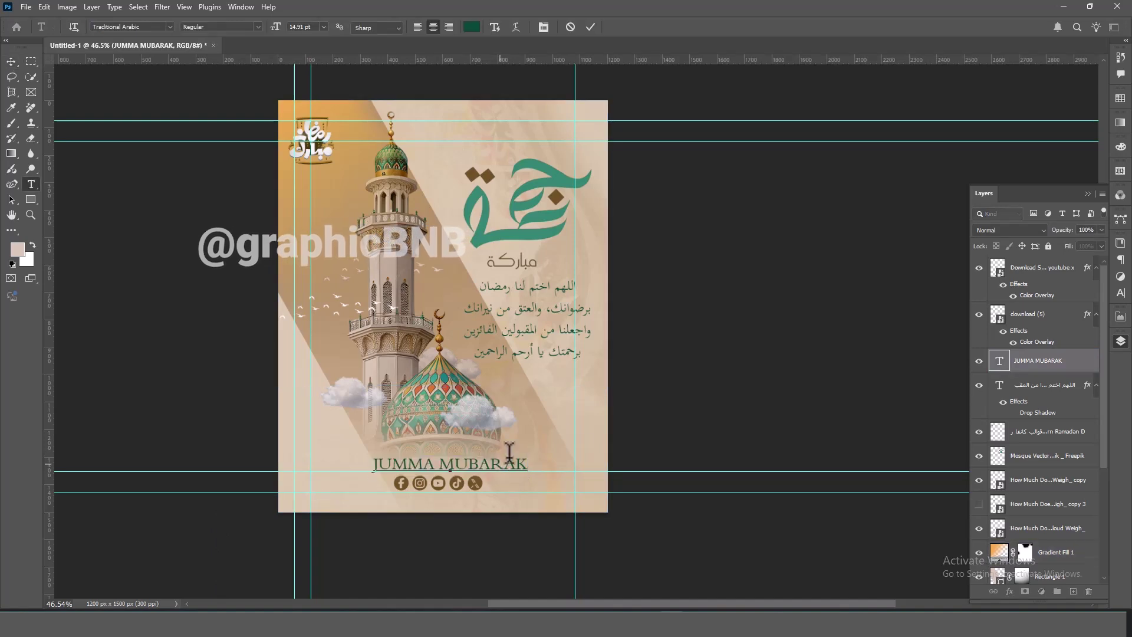
click(777, 398)
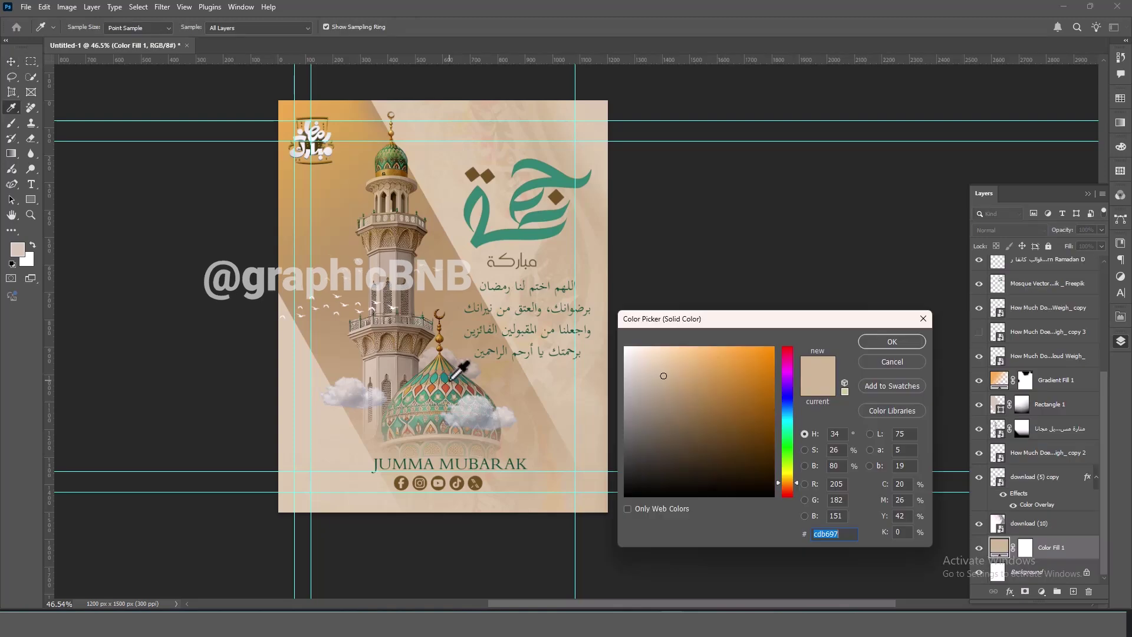
- Try teal #107788 sampled from the mosque dome as the colour of the Color Fill 1 background
click(453, 378)
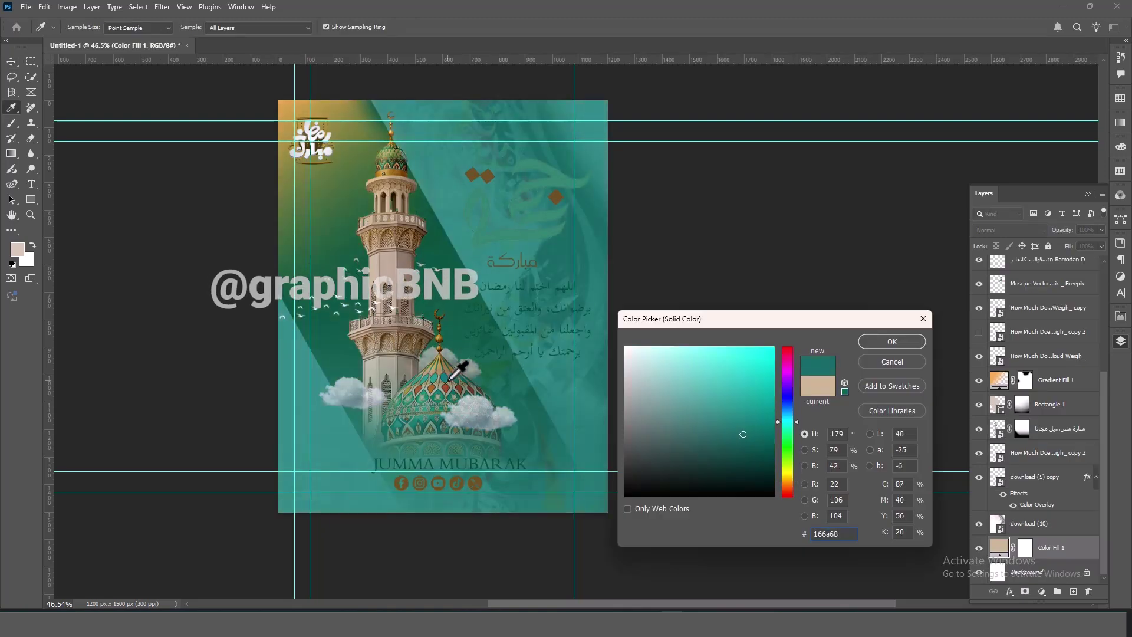
drag(441, 368, 445, 378)
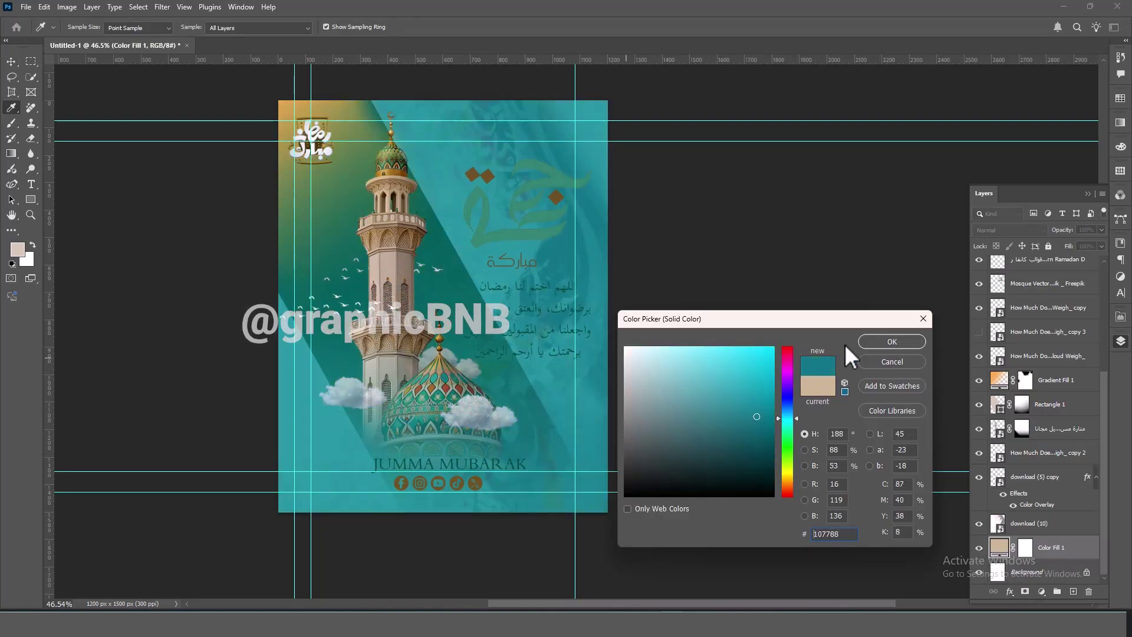
- Try beige and brown tones sampled from the minaret, such as #ac987d and #b59f89, as the Color Fill 1 background colour
click(396, 340)
click(395, 316)
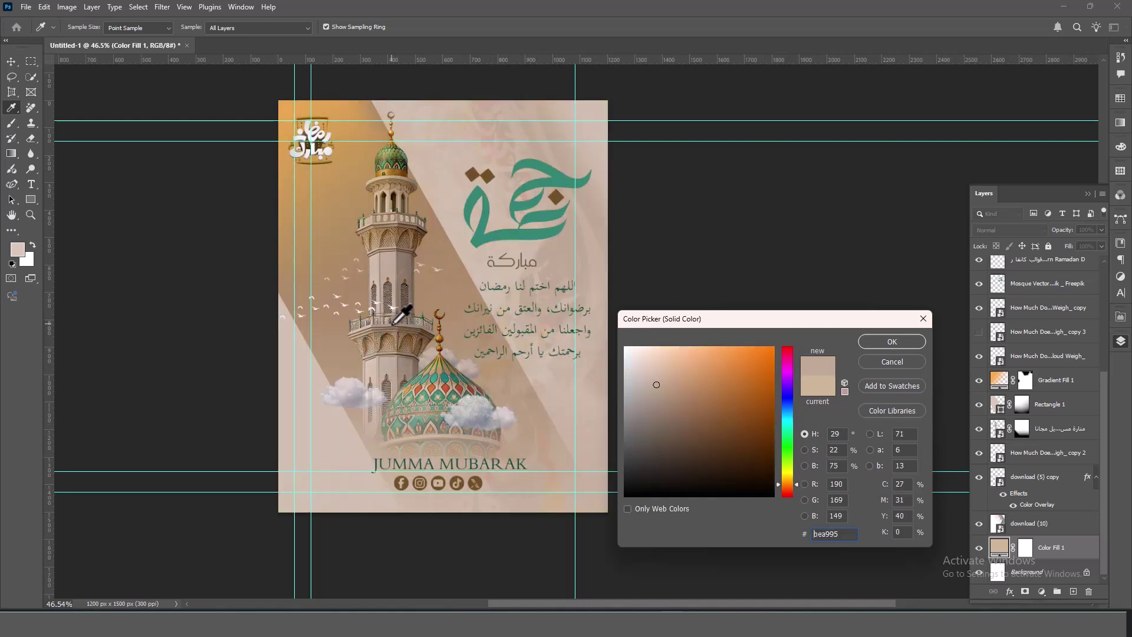
click(399, 321)
click(393, 362)
click(390, 350)
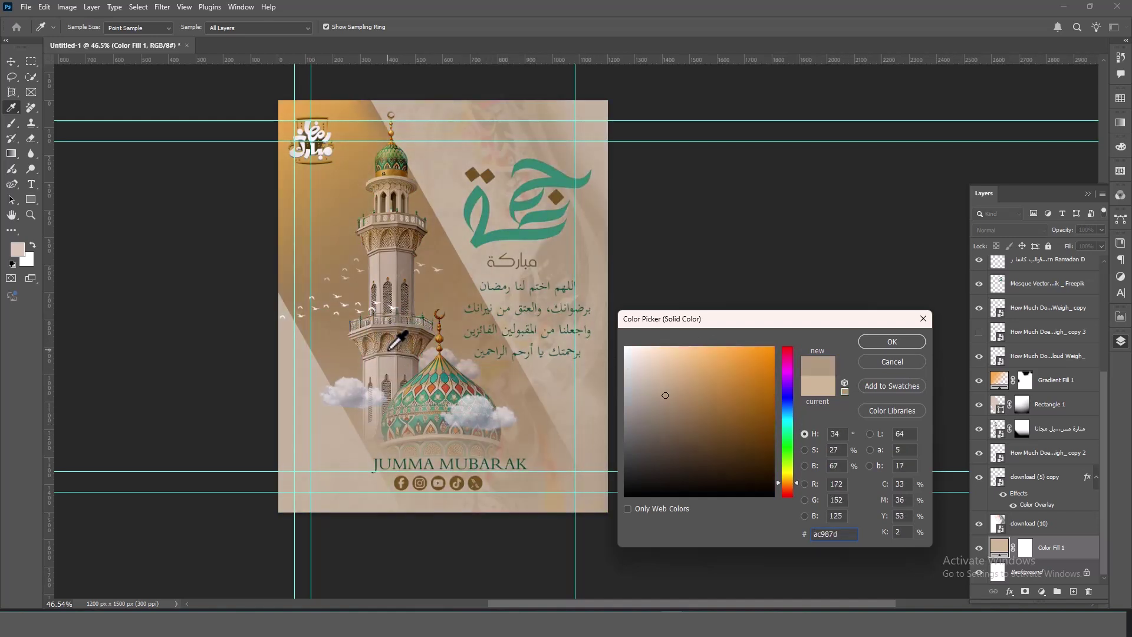
click(389, 334)
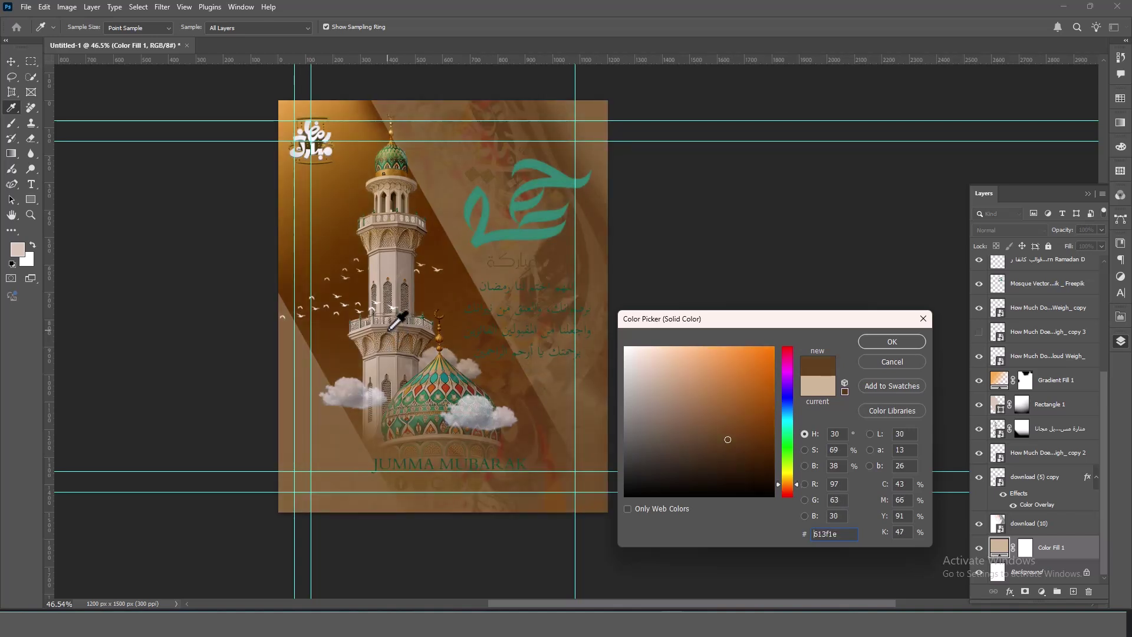
click(386, 326)
click(380, 325)
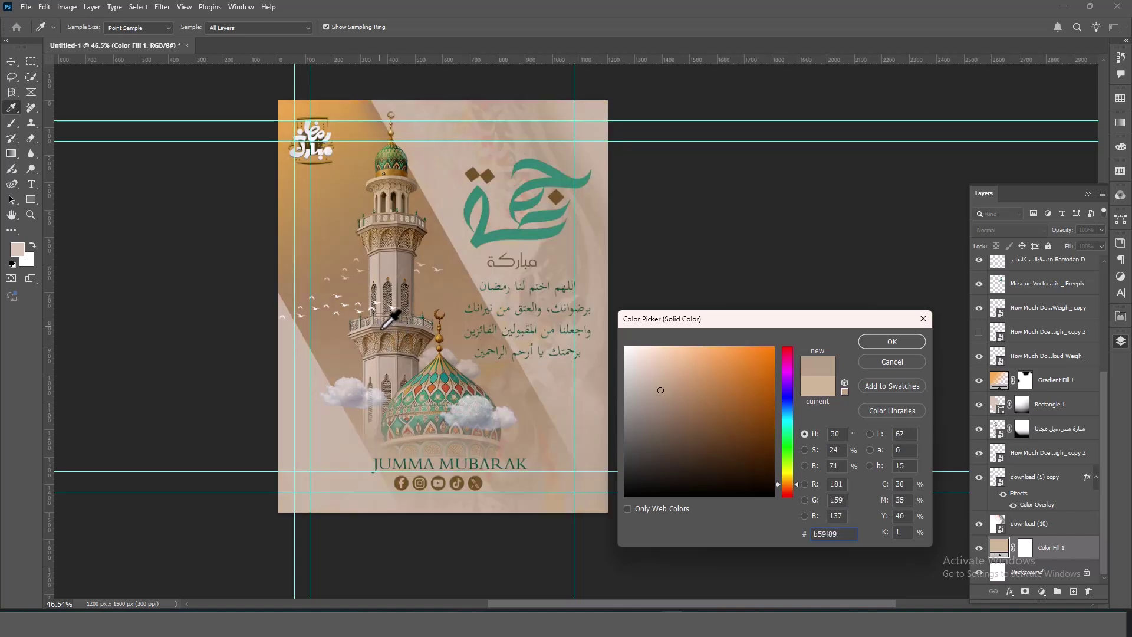
- Try orange #d76117 and olive gold #ab985a sampled from the mosque dome as the Color Fill 1 background colour
click(429, 391)
click(418, 393)
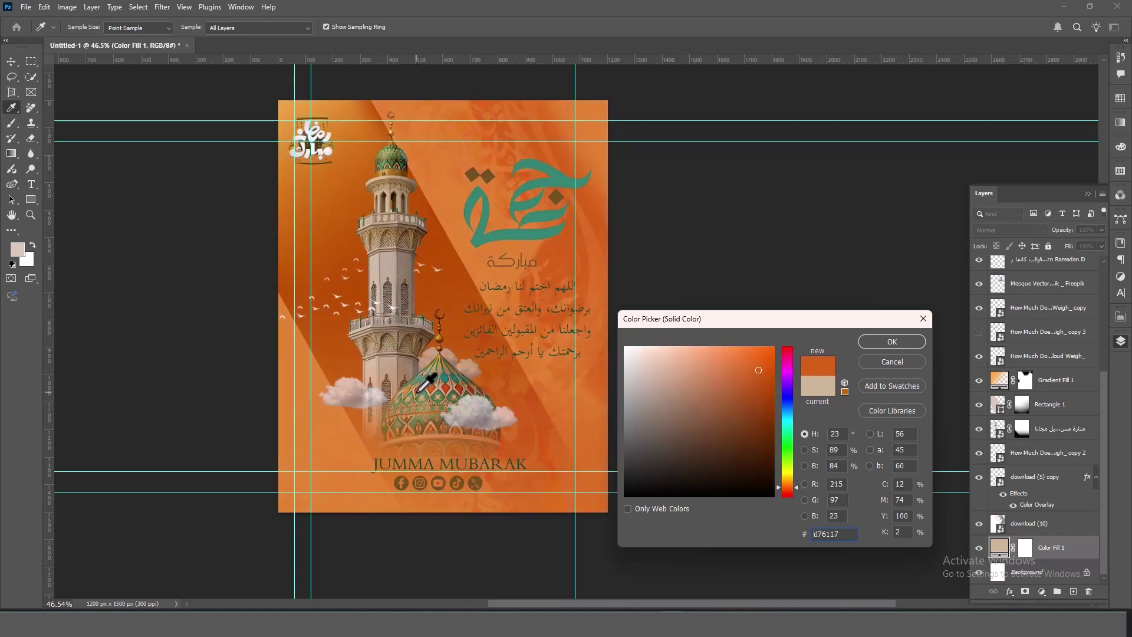
click(435, 409)
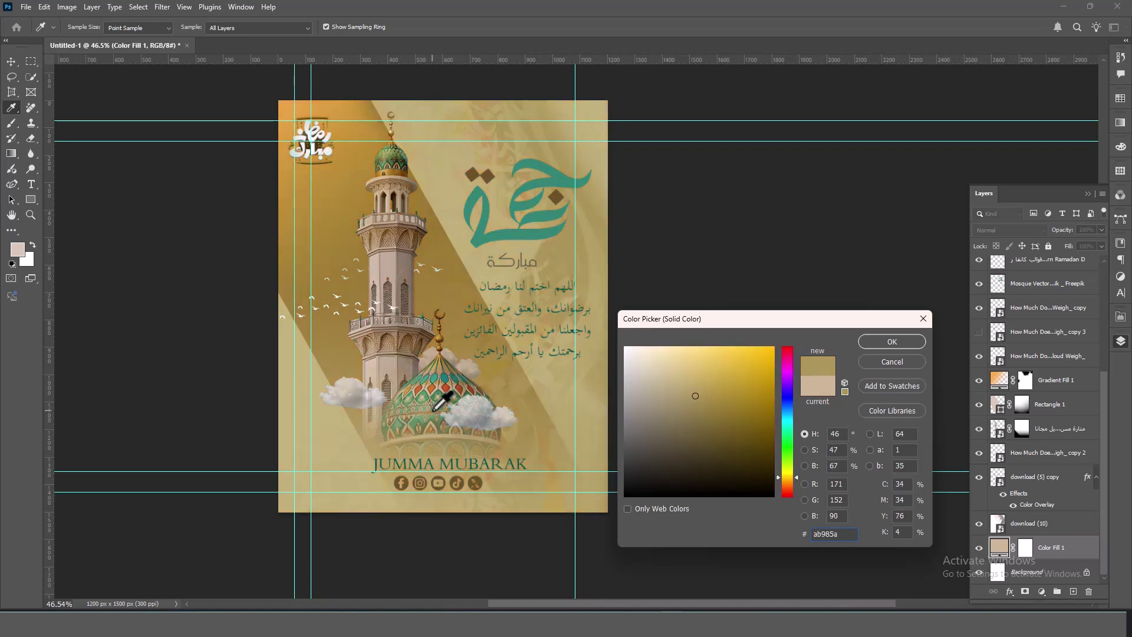
- Sample teal from the dome, darken it to #033c3e and apply it as the Color Fill 1 background colour
click(448, 377)
drag(758, 446, 767, 458)
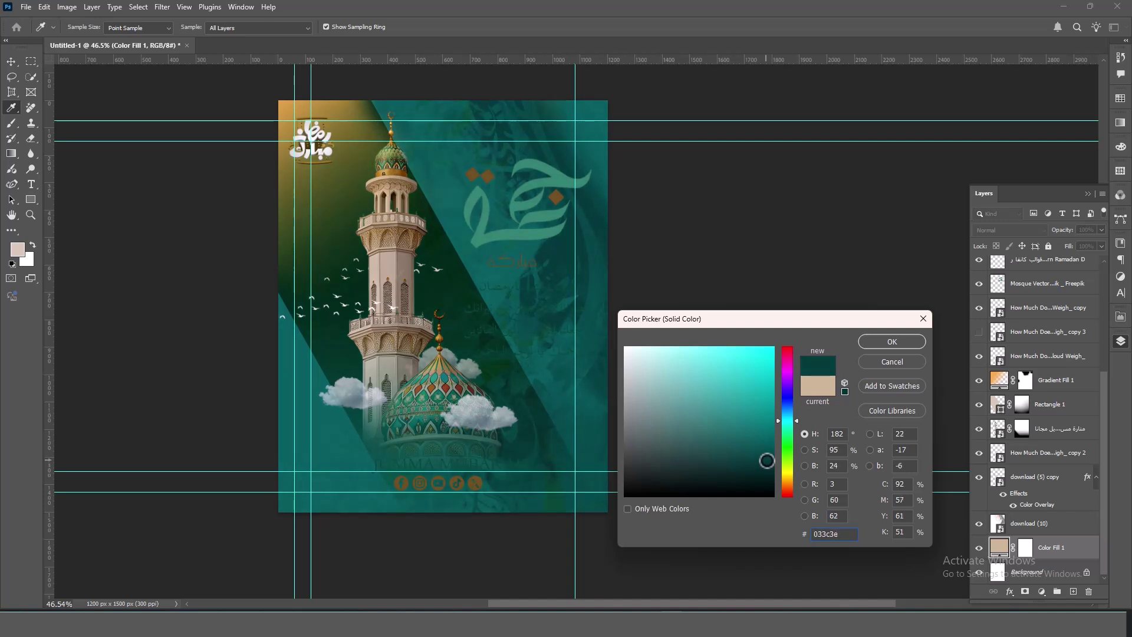
click(869, 345)
- Add a colour overlay to the large Arabic calligraphy layer and sample beige #bca896 from the minaret for it
click(488, 189)
click(570, 200)
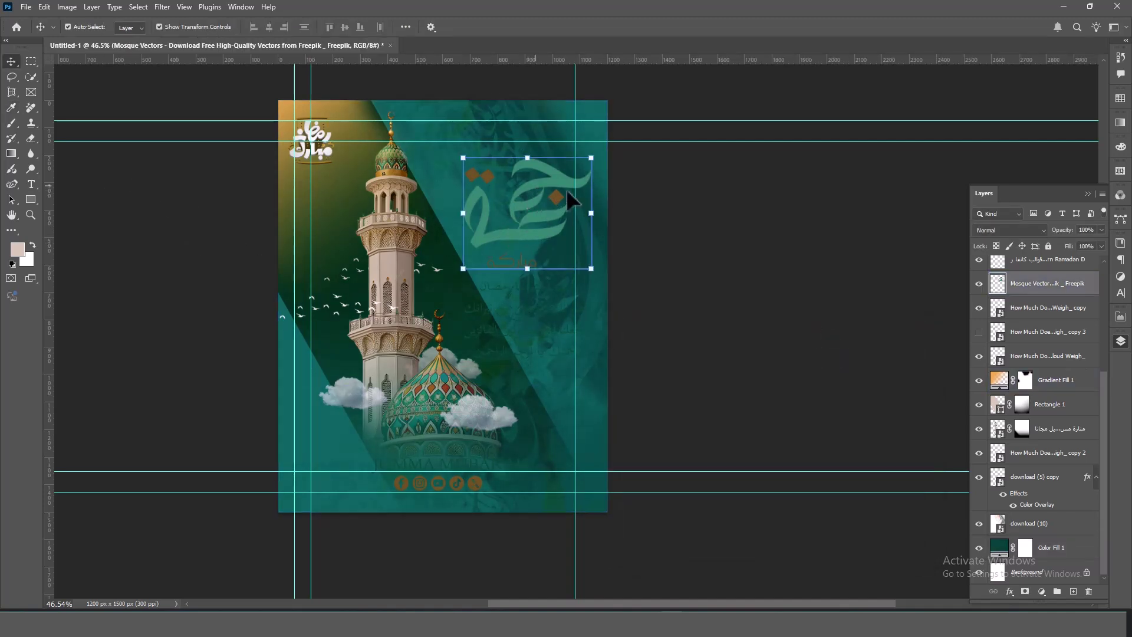
double_click(1096, 295)
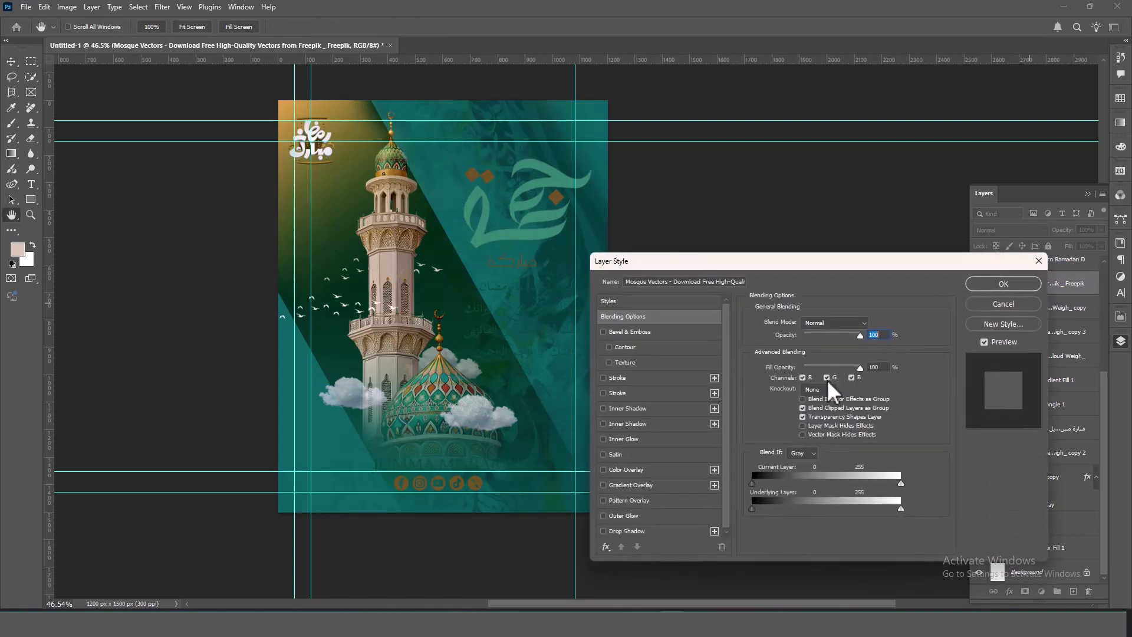
click(632, 467)
click(866, 324)
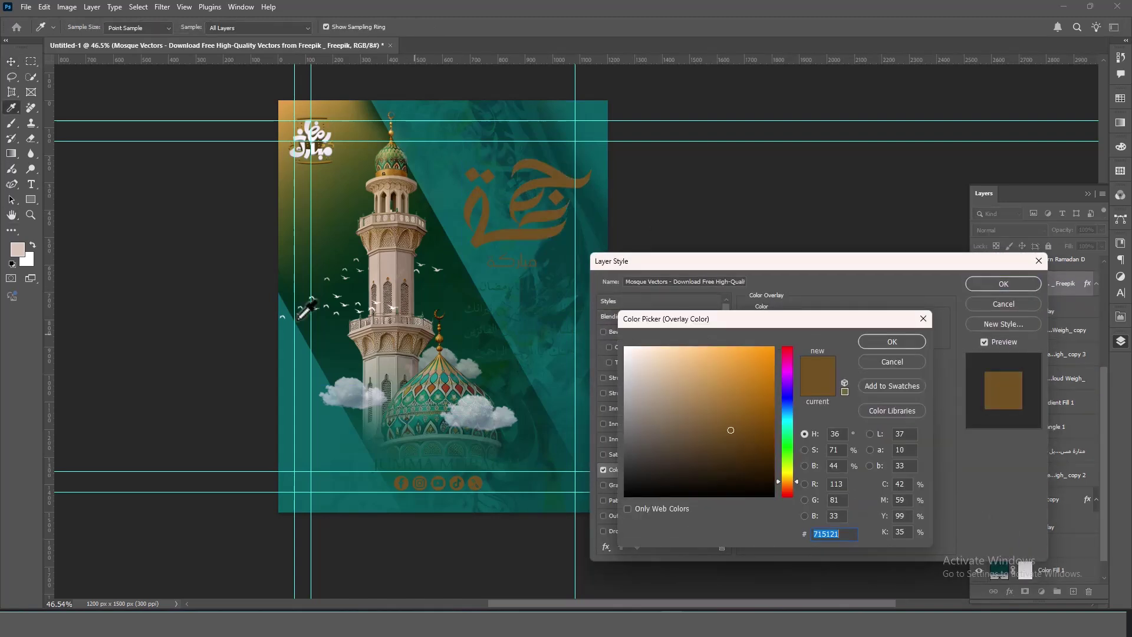
click(394, 263)
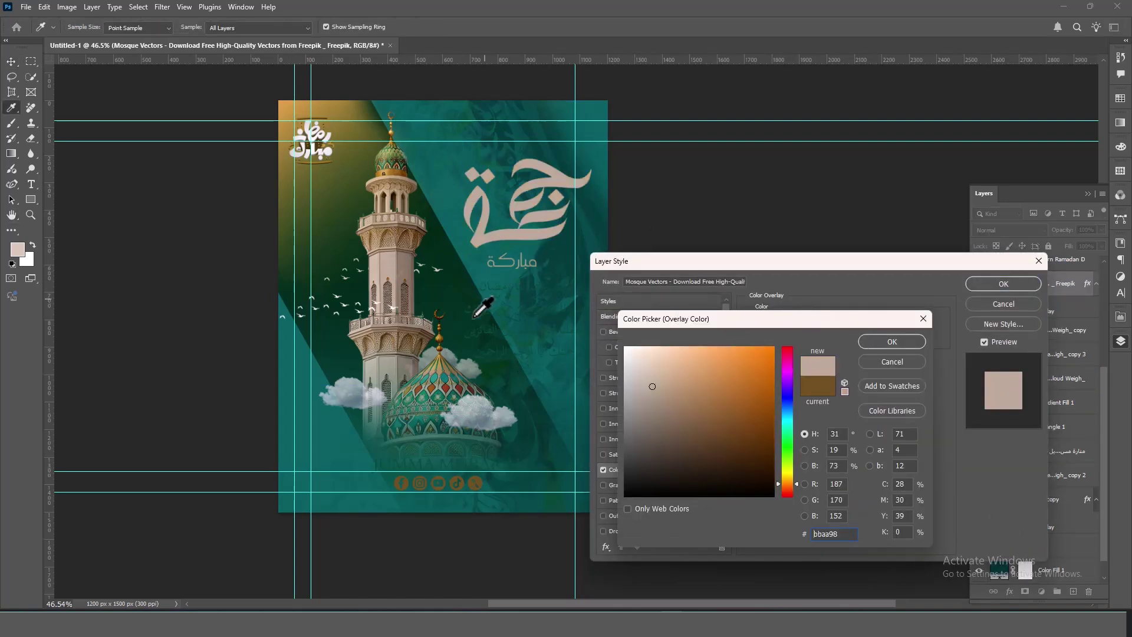
drag(441, 356, 442, 370)
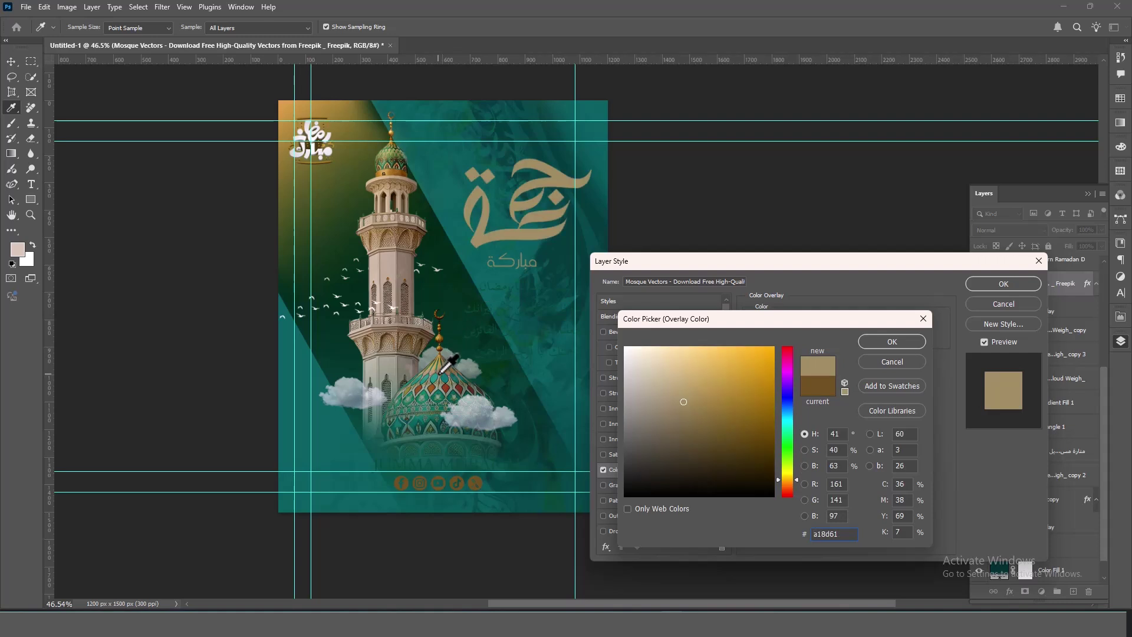
click(403, 258)
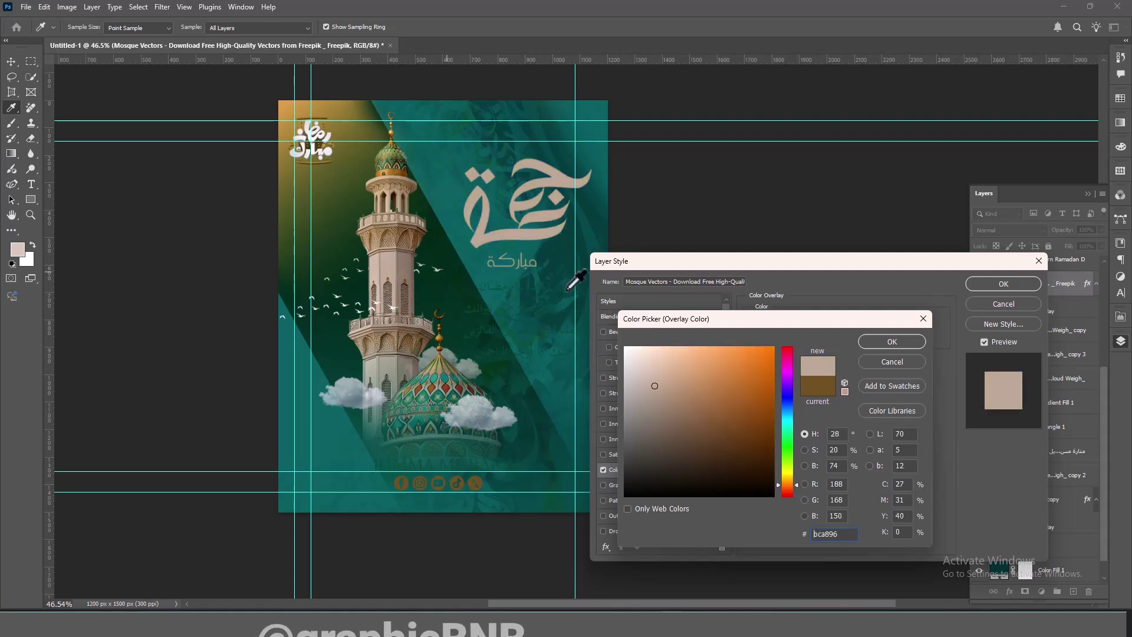
- Brighten the calligraphy's overlay colour to peach #ffcb9c and apply the layer style
mouse_move(652, 377)
mouse_down()
mouse_move(655, 357)
mouse_move(683, 333)
mouse_up()
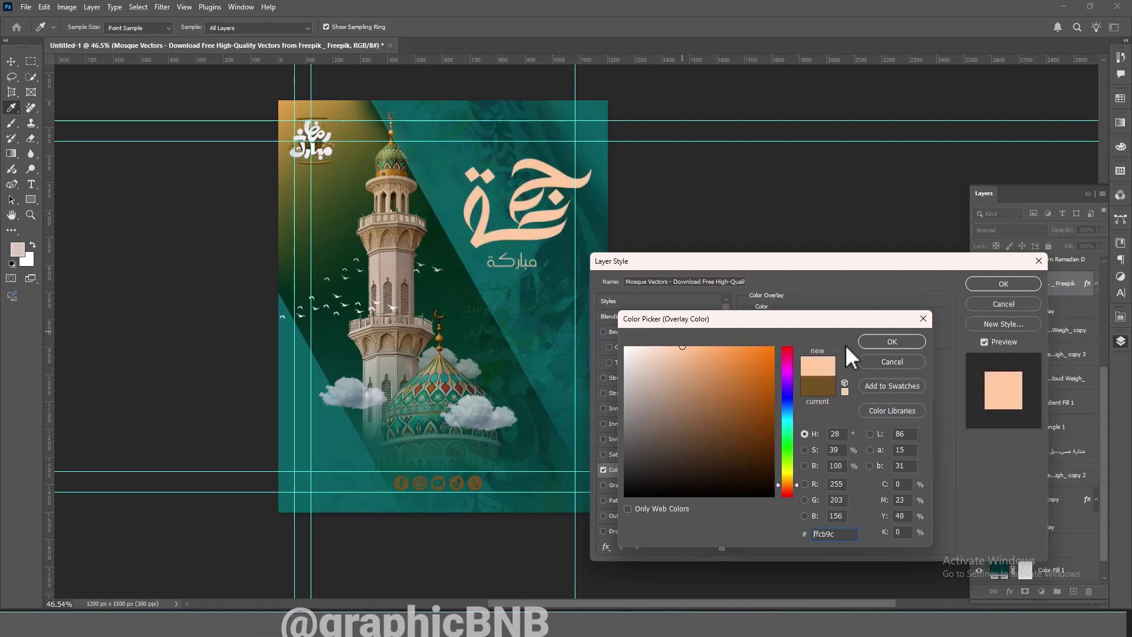
click(806, 534)
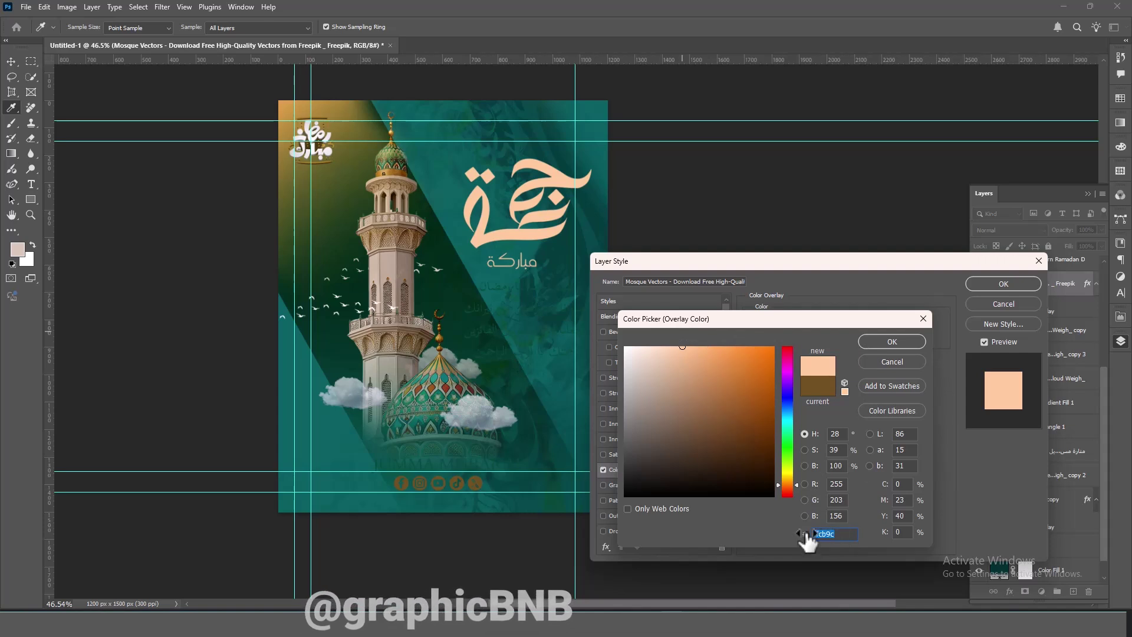
click(891, 342)
click(997, 284)
- Change the Arabic prayer paragraph's text colour to white #ffffff
click(541, 300)
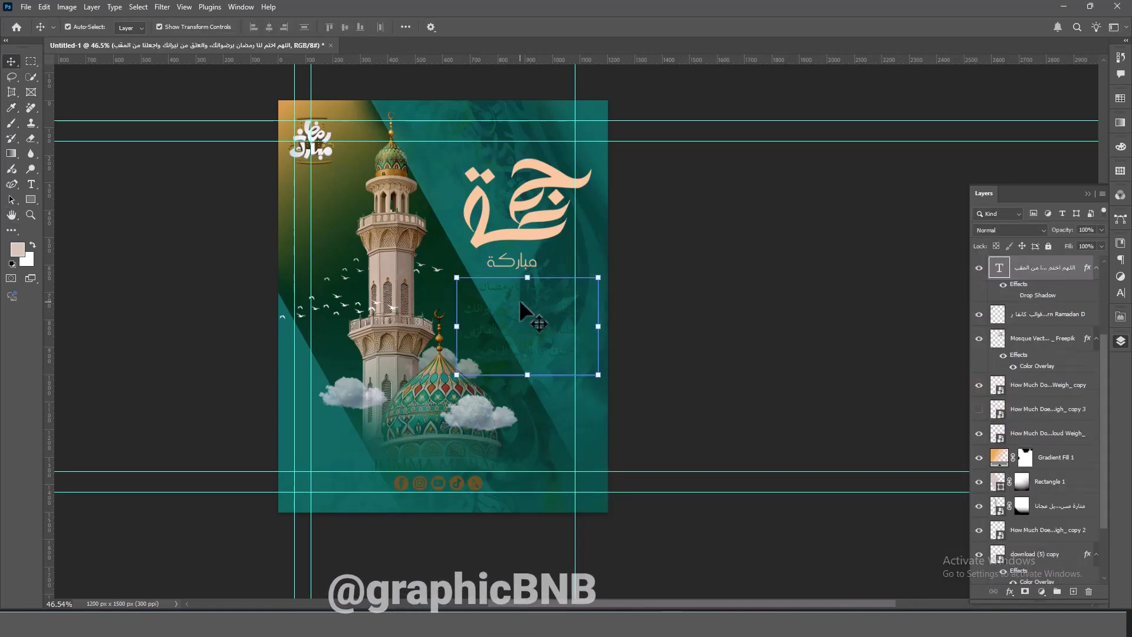
double_click(541, 301)
click(472, 27)
text(ffffff)
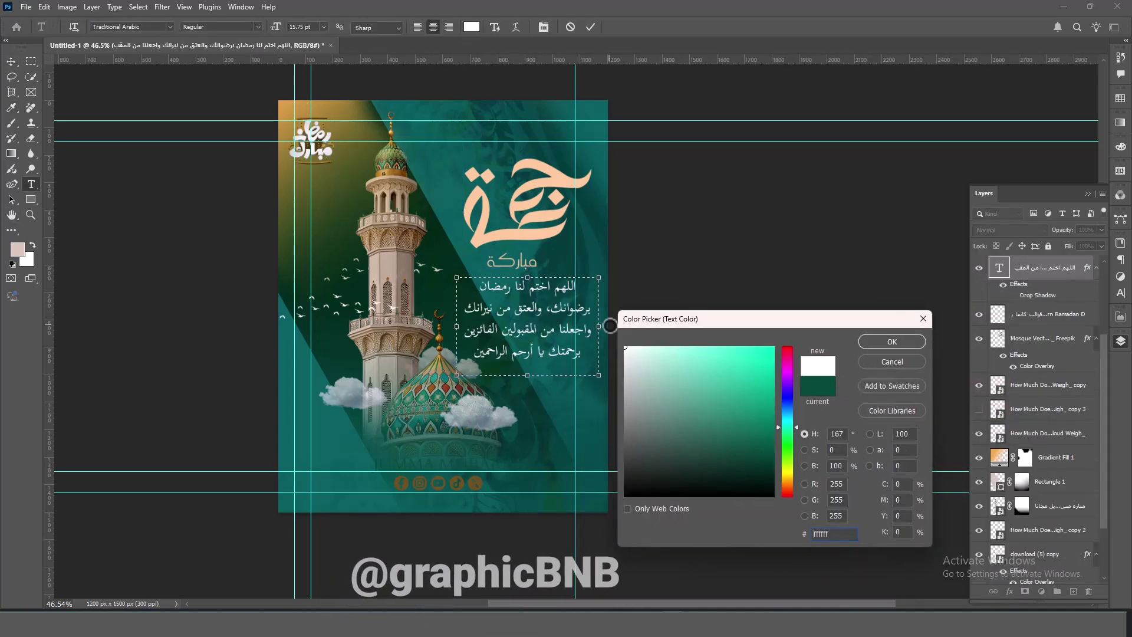
click(892, 342)
key(Escape)
key(v)
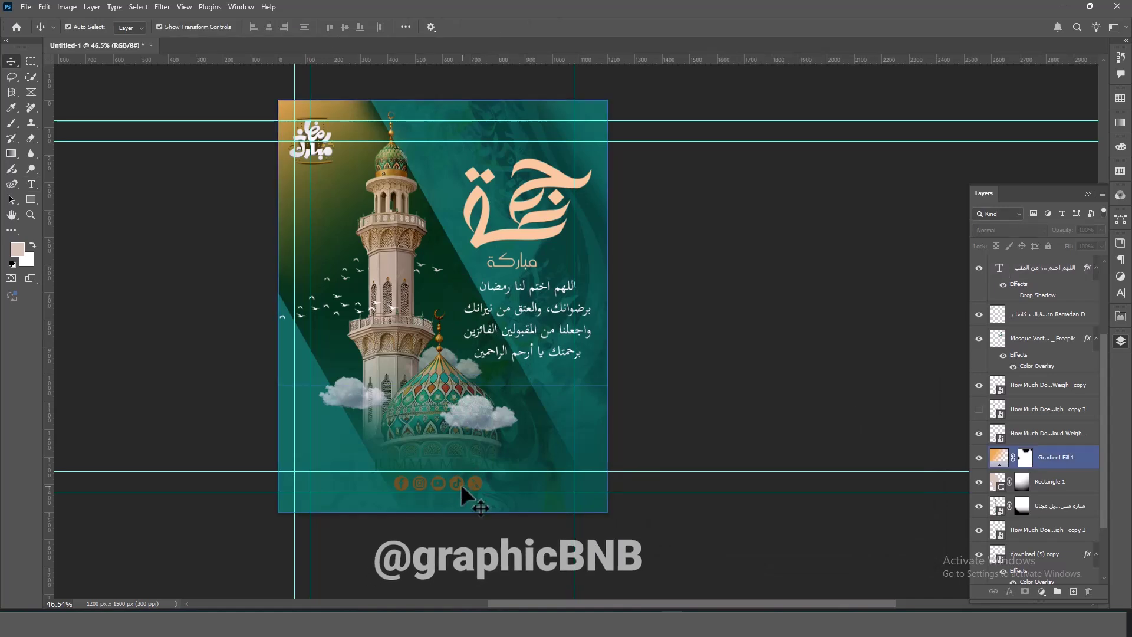
- Change the colour overlay of the social media icons layer to white #ffffff
click(461, 483)
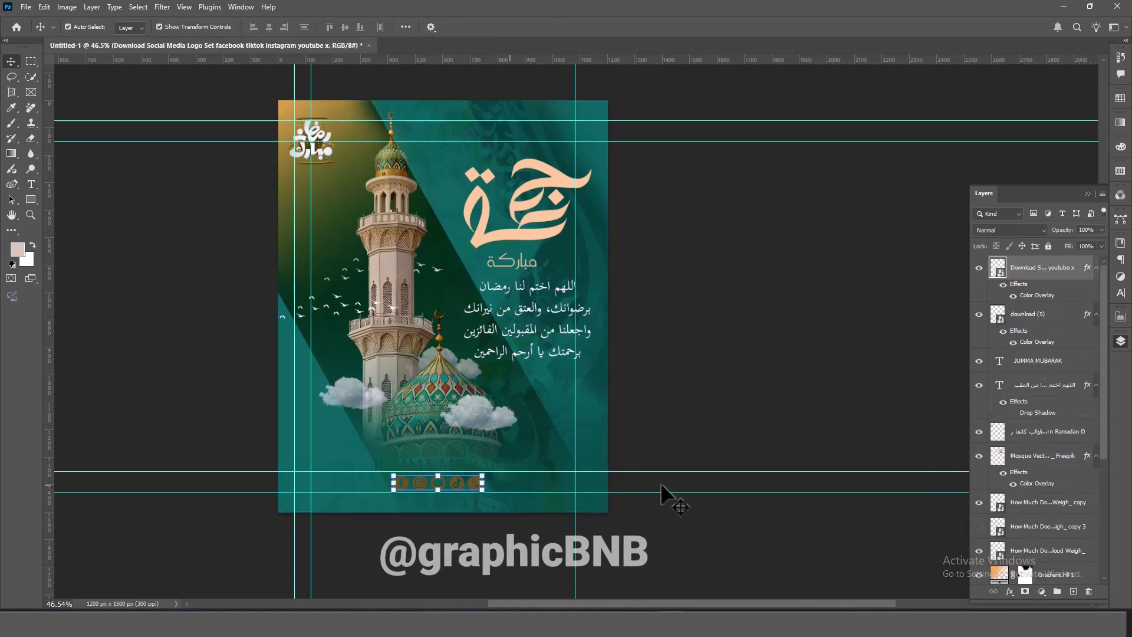
double_click(1037, 295)
click(809, 323)
click(608, 335)
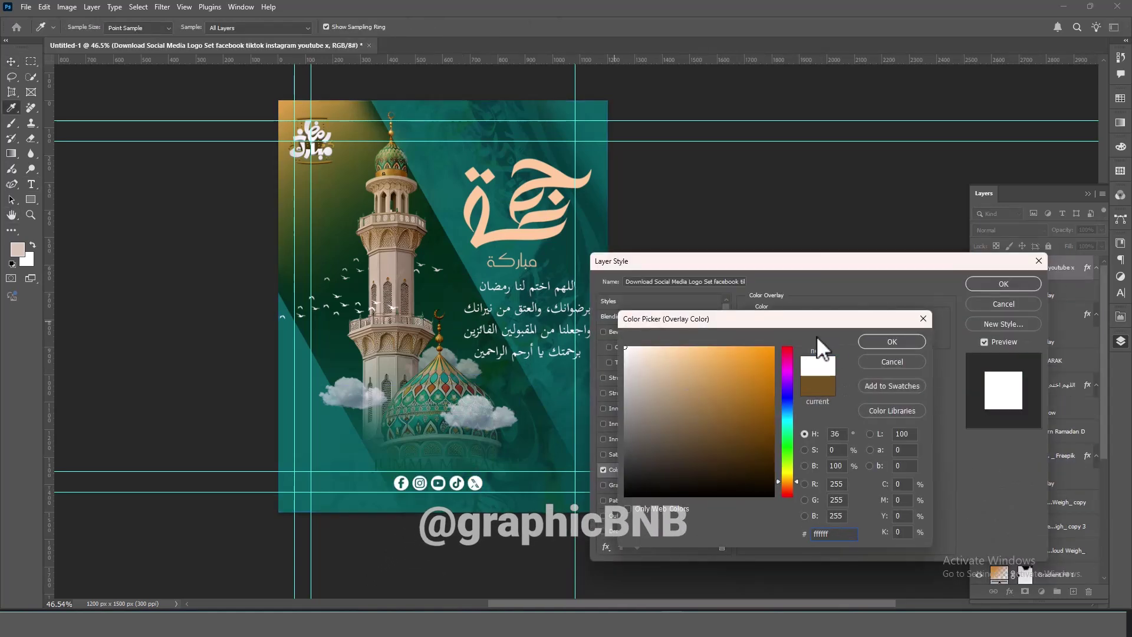
click(914, 341)
click(996, 284)
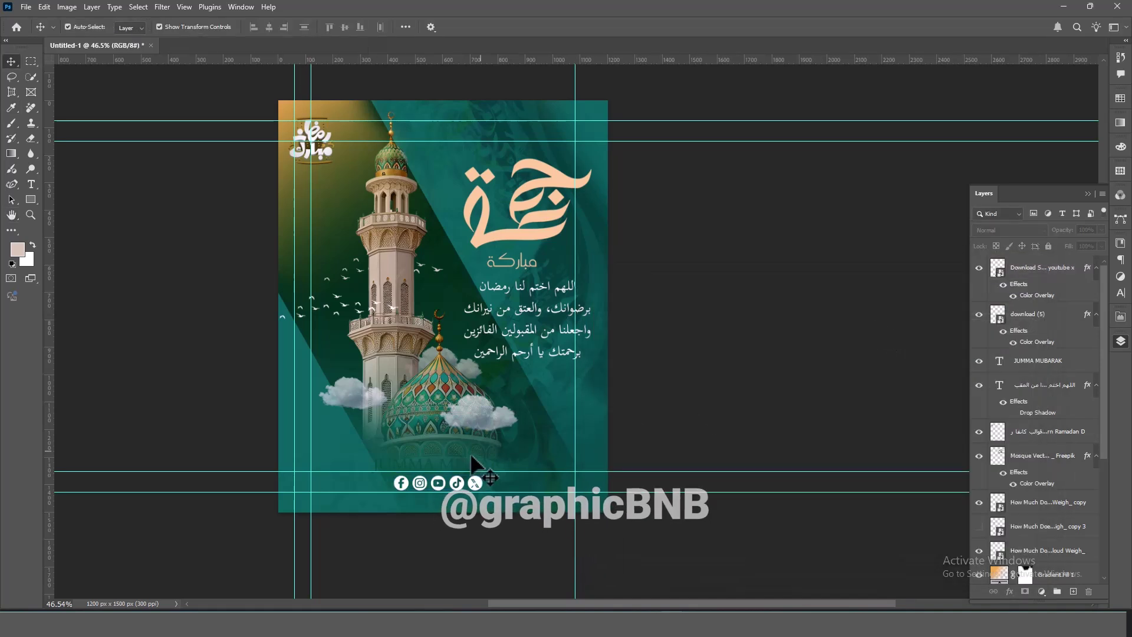
- Recolour the JUMMA MUBARAK caption with the peach sampled from the large Arabic calligraphy
double_click(999, 361)
click(471, 26)
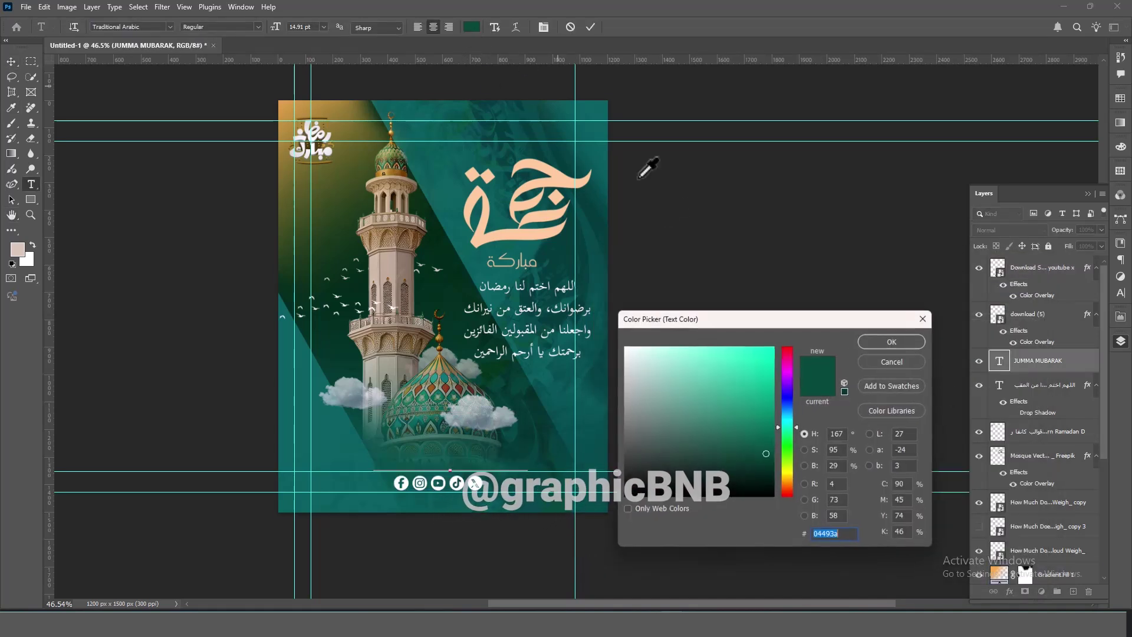
click(580, 177)
click(915, 341)
key(ctrl+Return)
key(v)
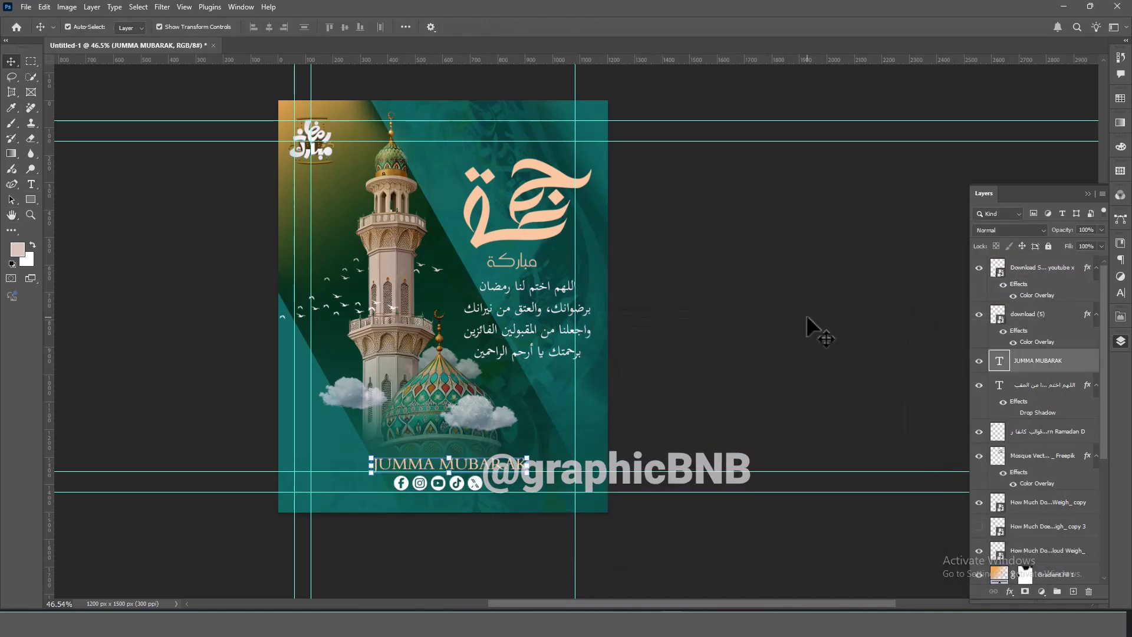
- Try brown #995c0f, teal #086062 and dark brown #623b08 for the starting colour stop of the Gradient Fill 1 layer
click(321, 154)
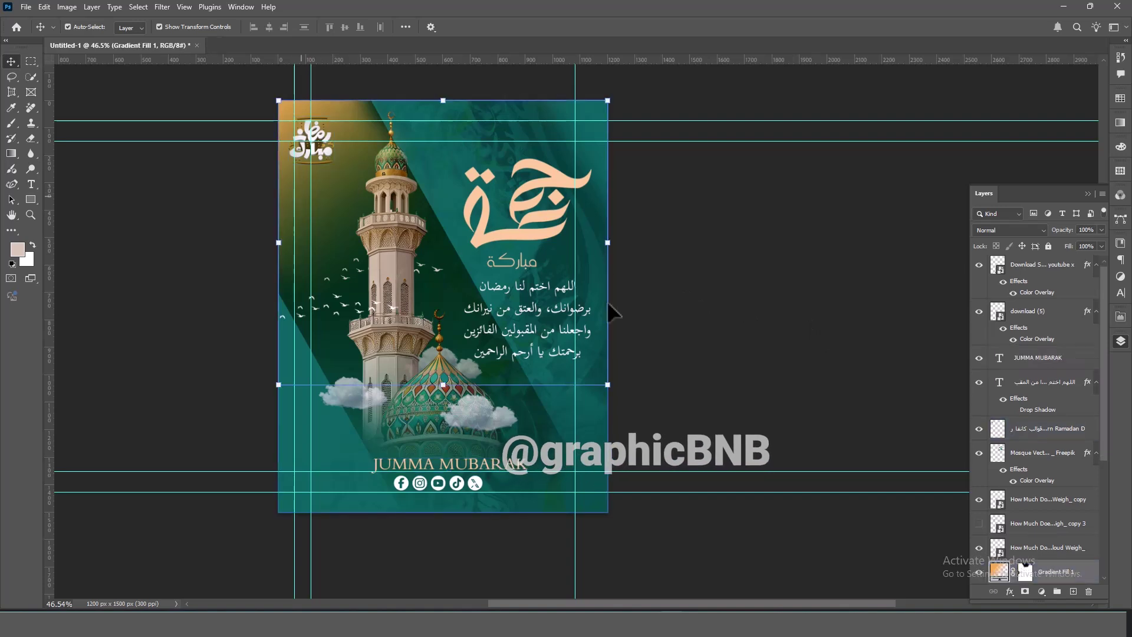
double_click(999, 573)
click(678, 353)
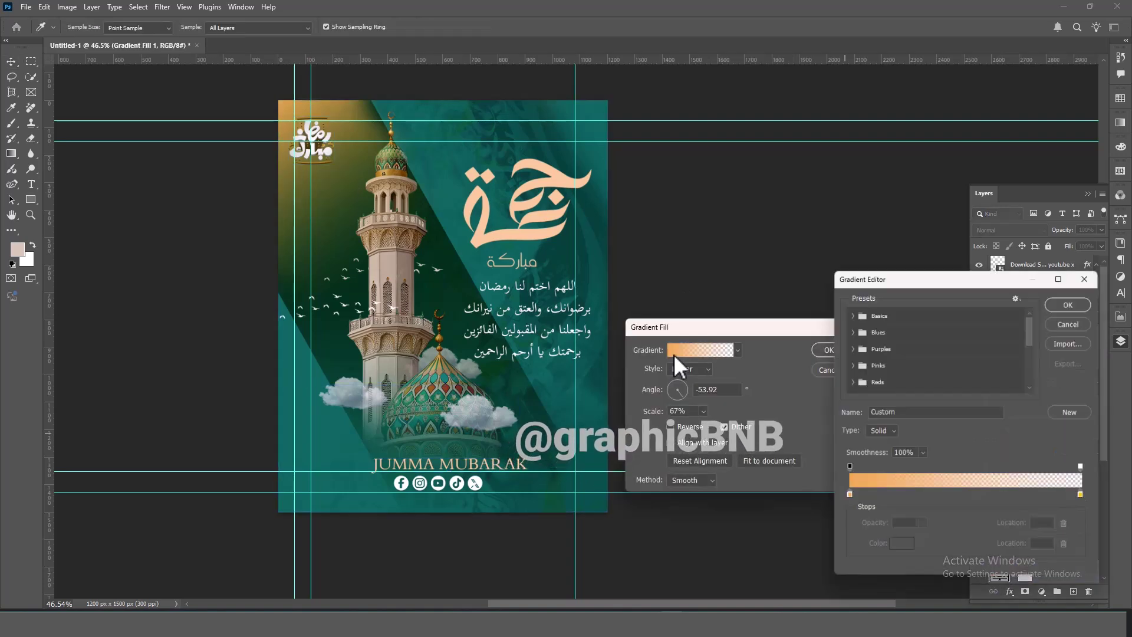
double_click(850, 494)
click(761, 407)
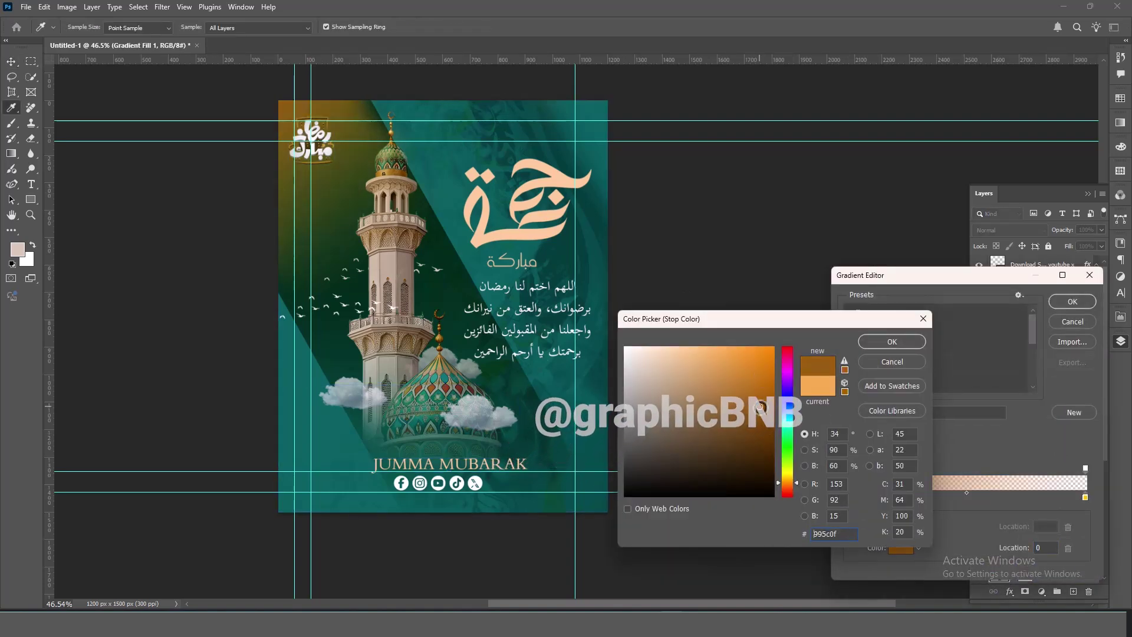
click(596, 141)
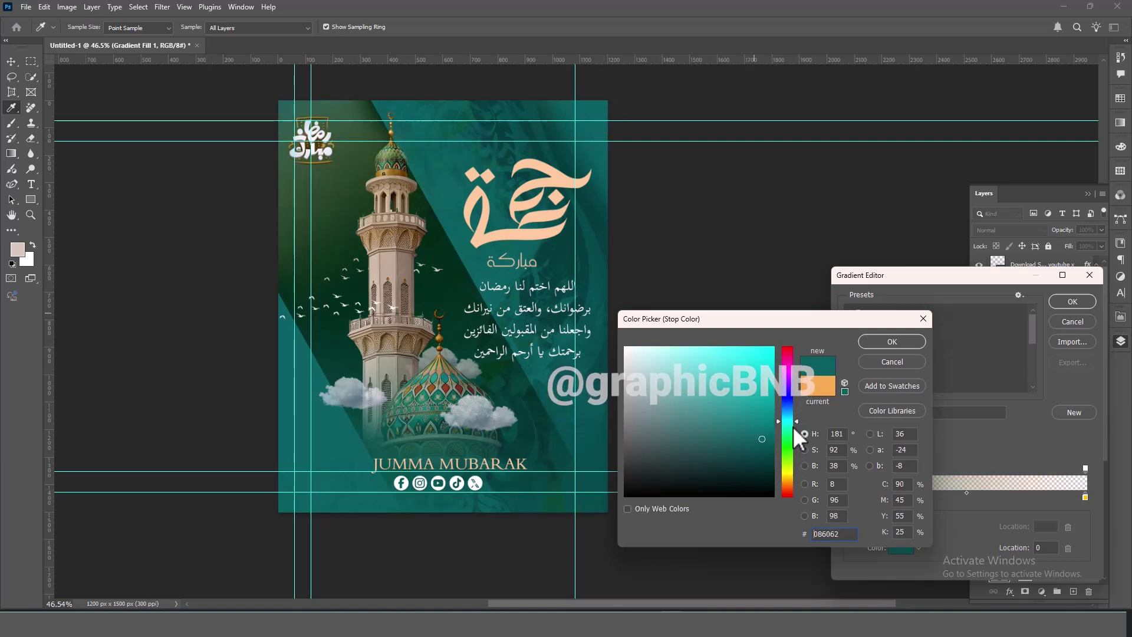
drag(796, 456, 796, 482)
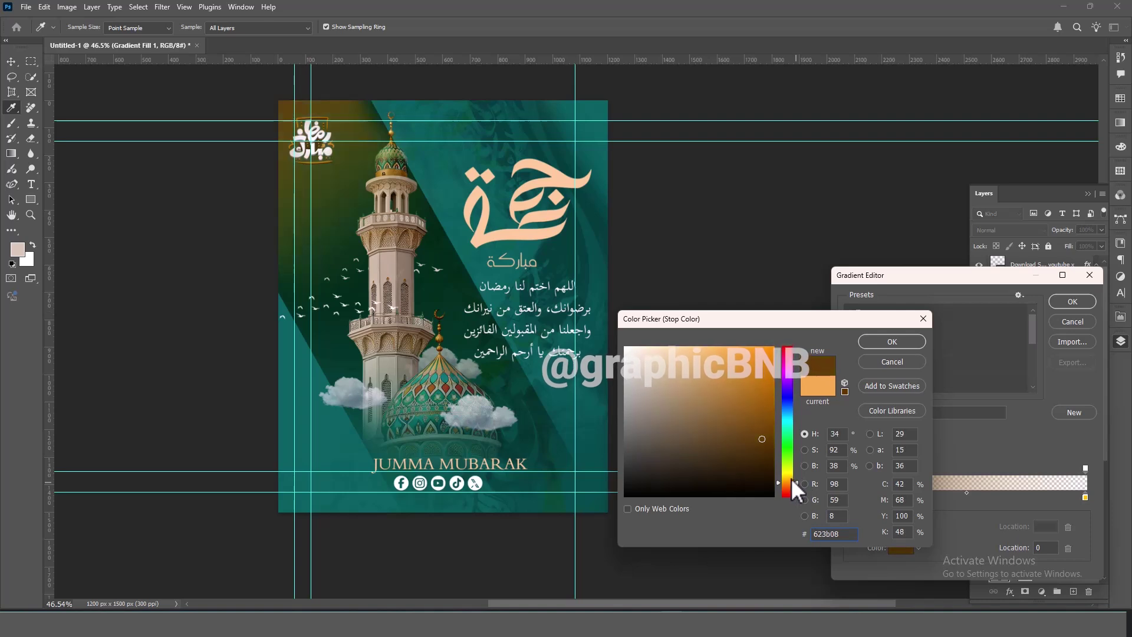
click(892, 361)
click(1060, 326)
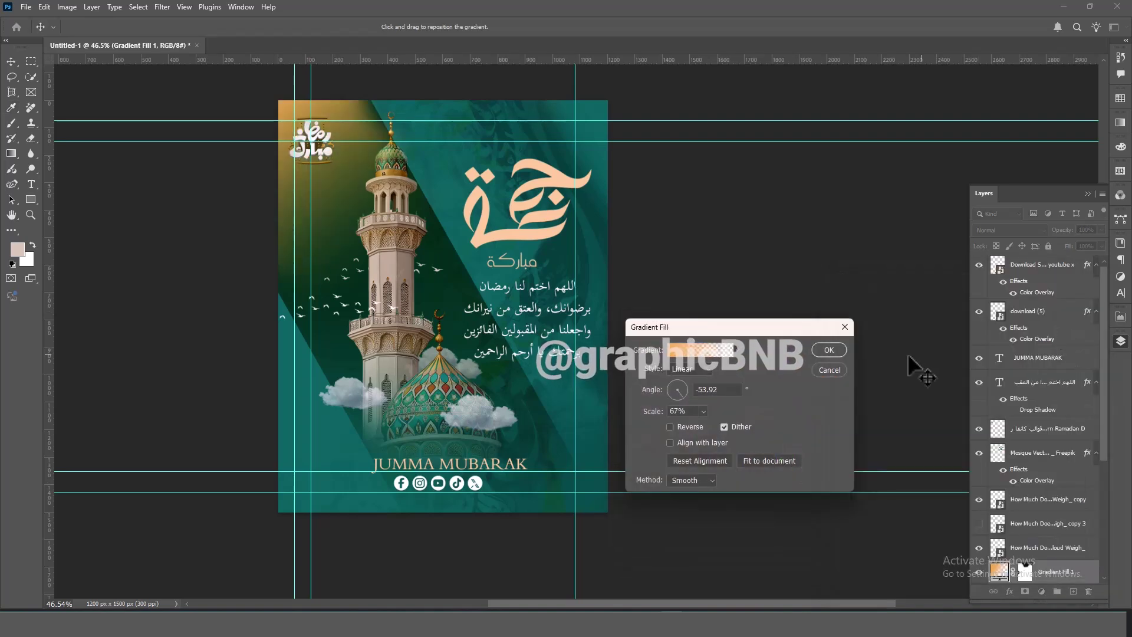
- Close the gradient fill settings and hide the Gradient Fill 1 layer
key(Return)
click(905, 546)
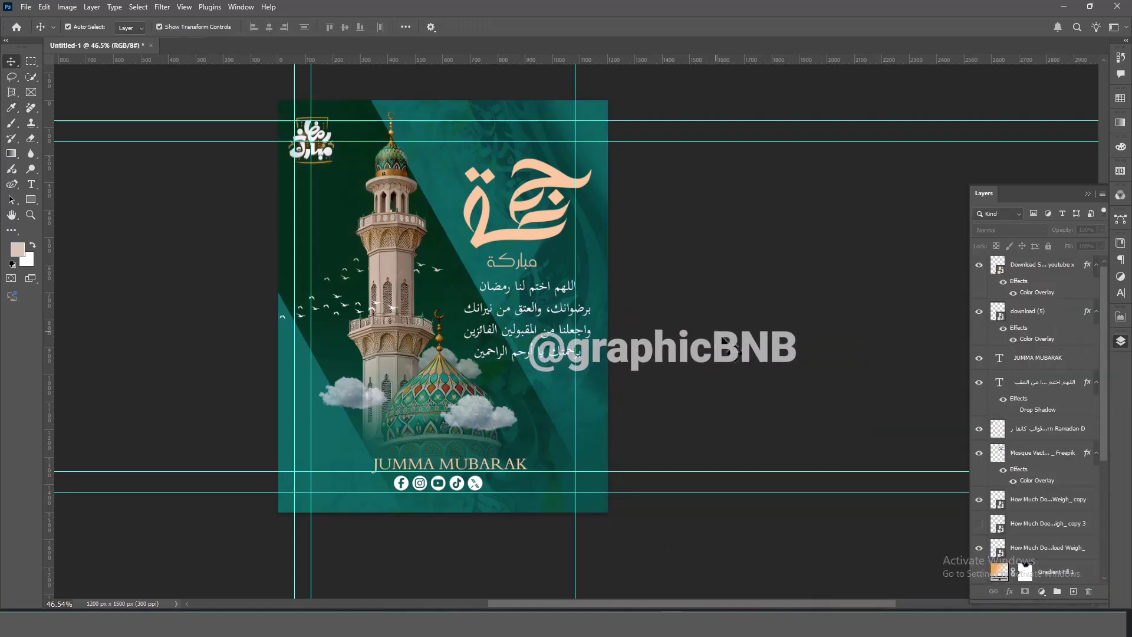